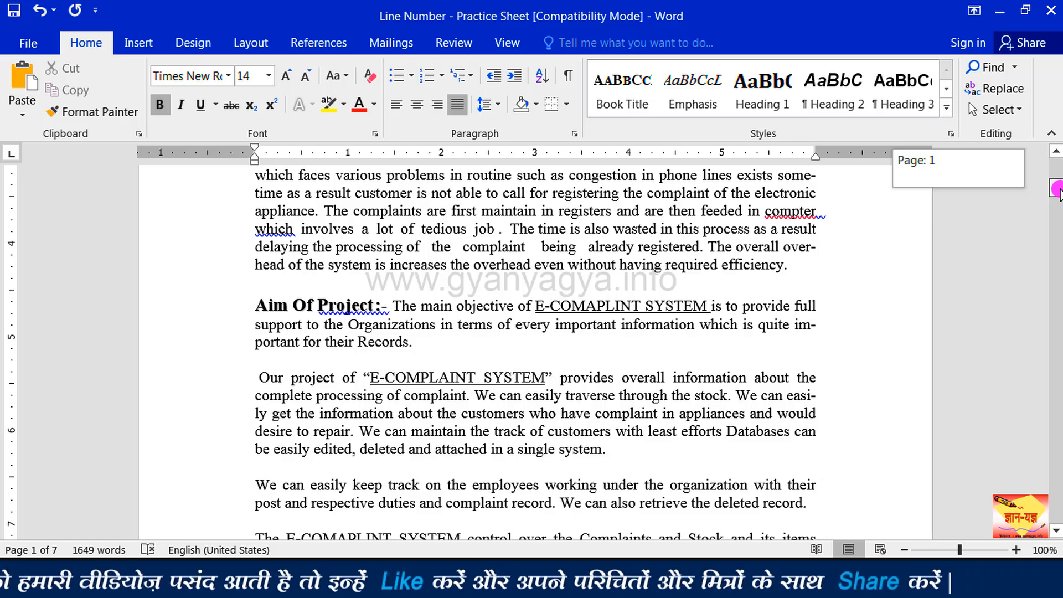
- Turn on continuous line numbering for the whole document and review the numbers running down the pages
{"action": "left_click_drag", "start_coordinate": [1057, 191], "coordinate": [1056, 170]}
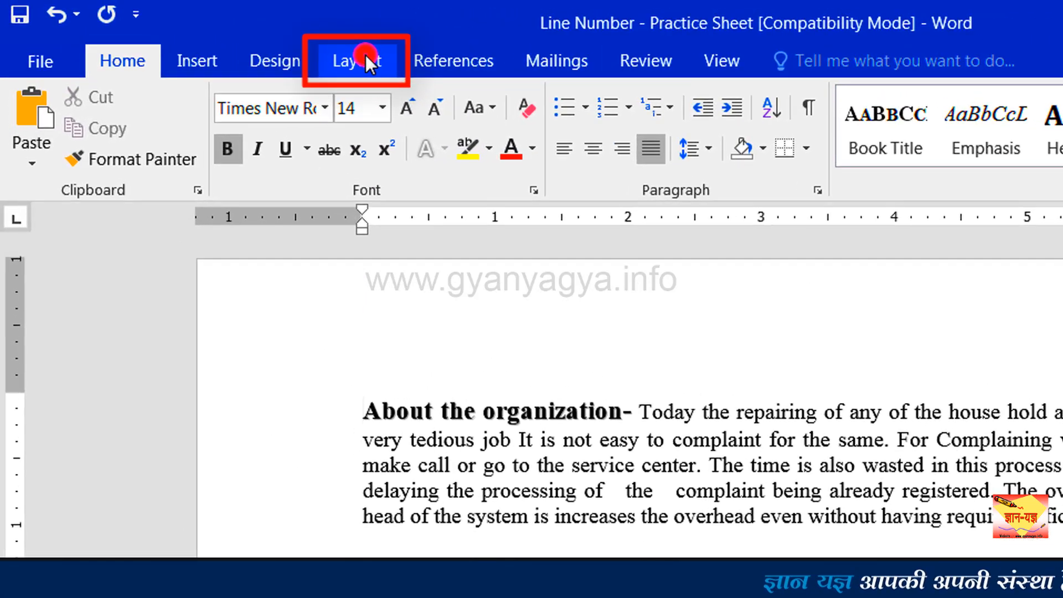
{"action": "left_click", "coordinate": [257, 38]}
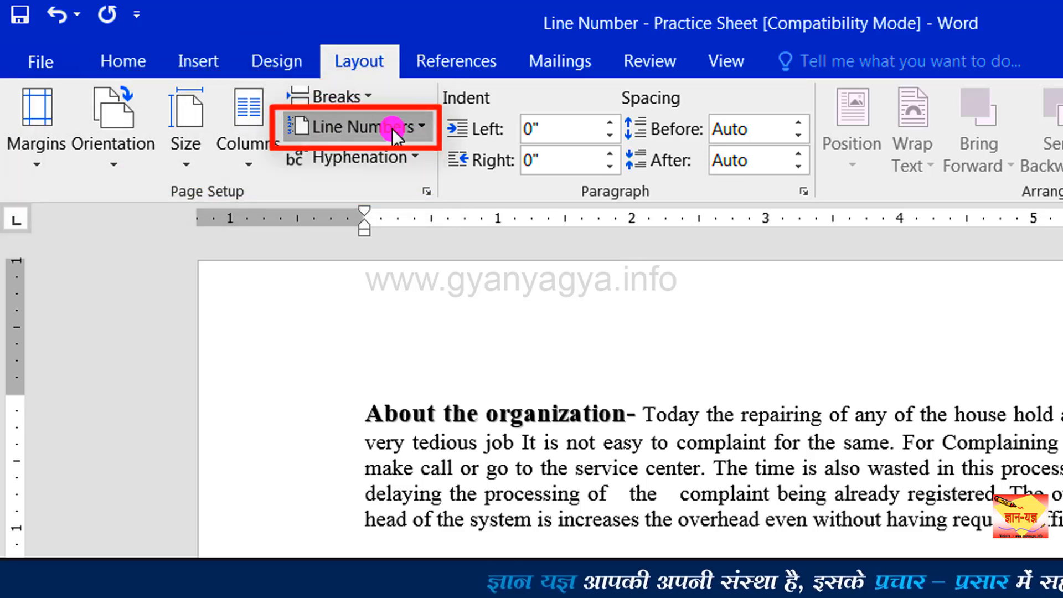
{"action": "left_click", "coordinate": [367, 124]}
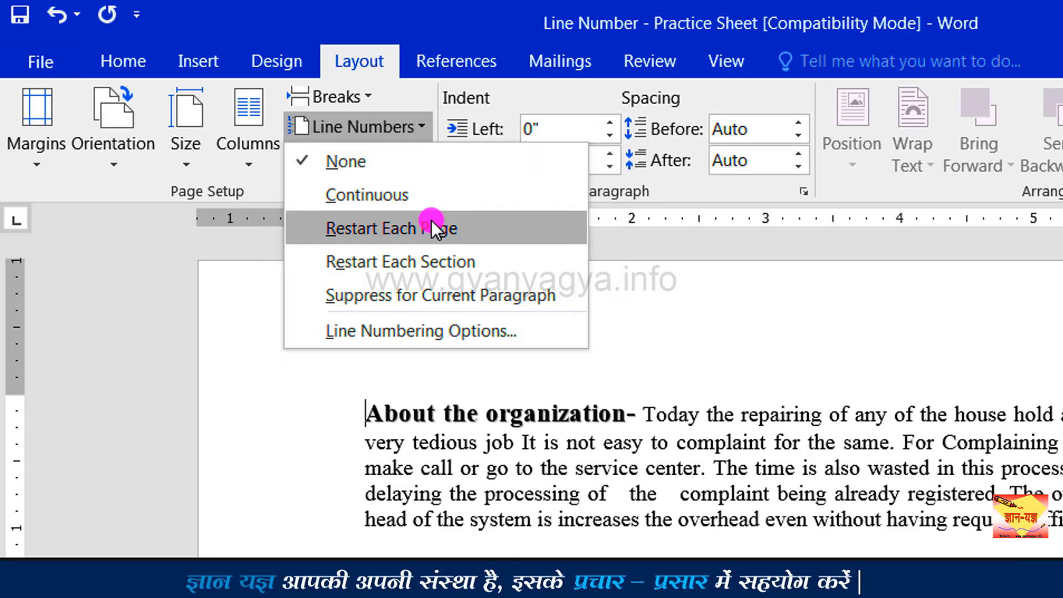
{"action": "left_click", "coordinate": [377, 194]}
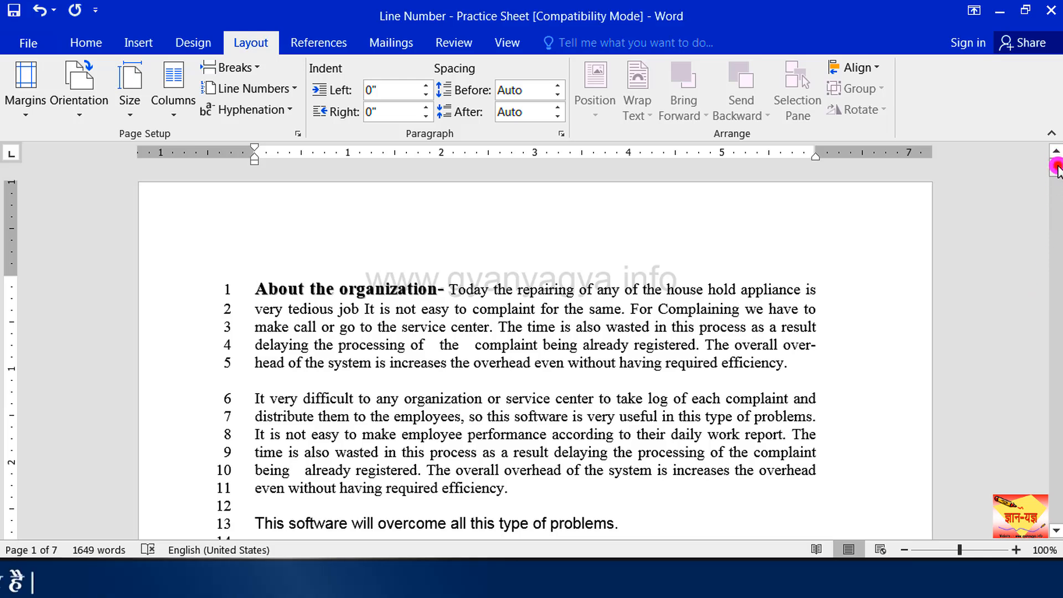
{"action": "left_click_drag", "start_coordinate": [1056, 167], "coordinate": [1056, 167]}
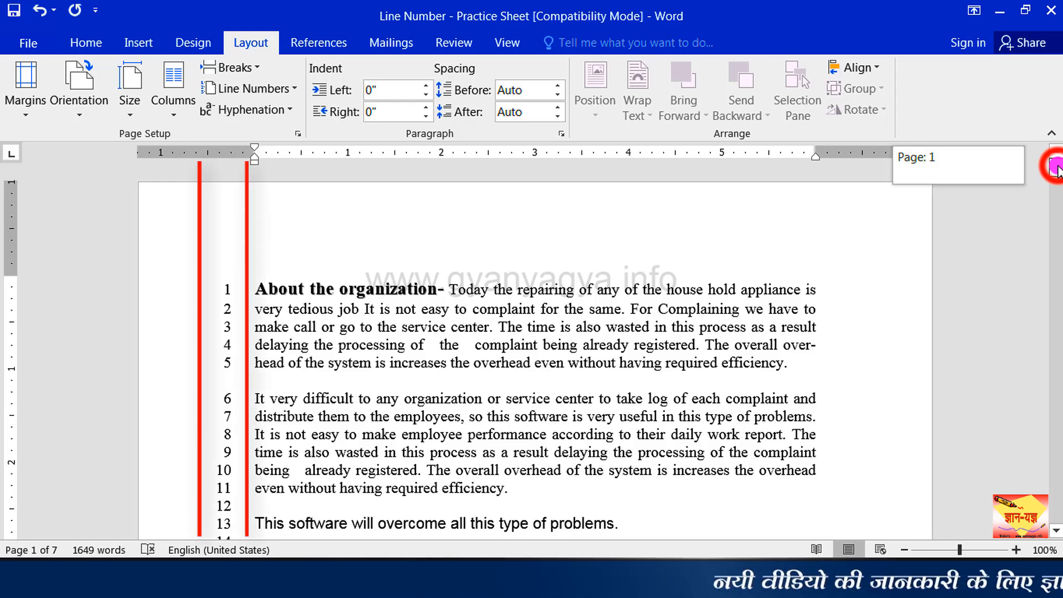
{"action": "left_click_drag", "start_coordinate": [1056, 168], "coordinate": [1012, 111]}
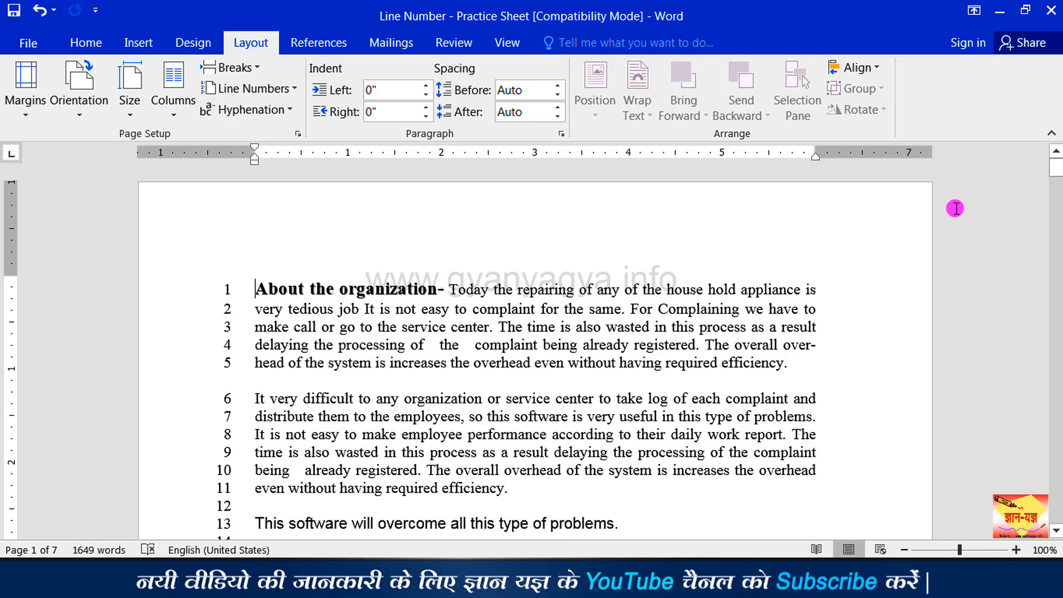
- Correct the misspelled word "compter" to "computer" on line 17 of the Problem Definition paragraph
{"action": "left_click_drag", "start_coordinate": [1056, 166], "coordinate": [1043, 176]}
{"action": "left_click", "coordinate": [294, 242]}
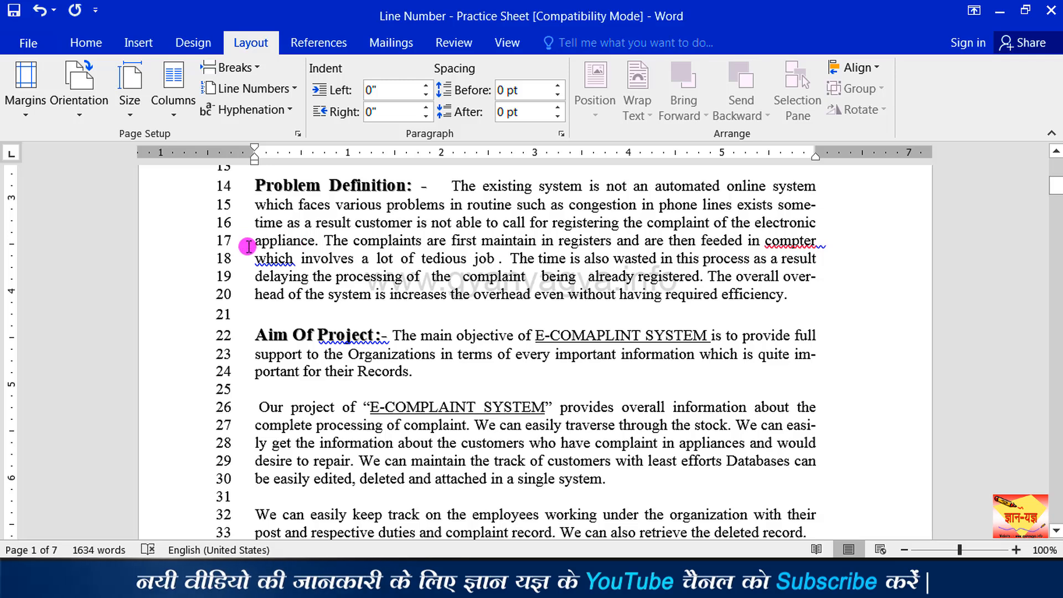
{"action": "left_click", "coordinate": [220, 241]}
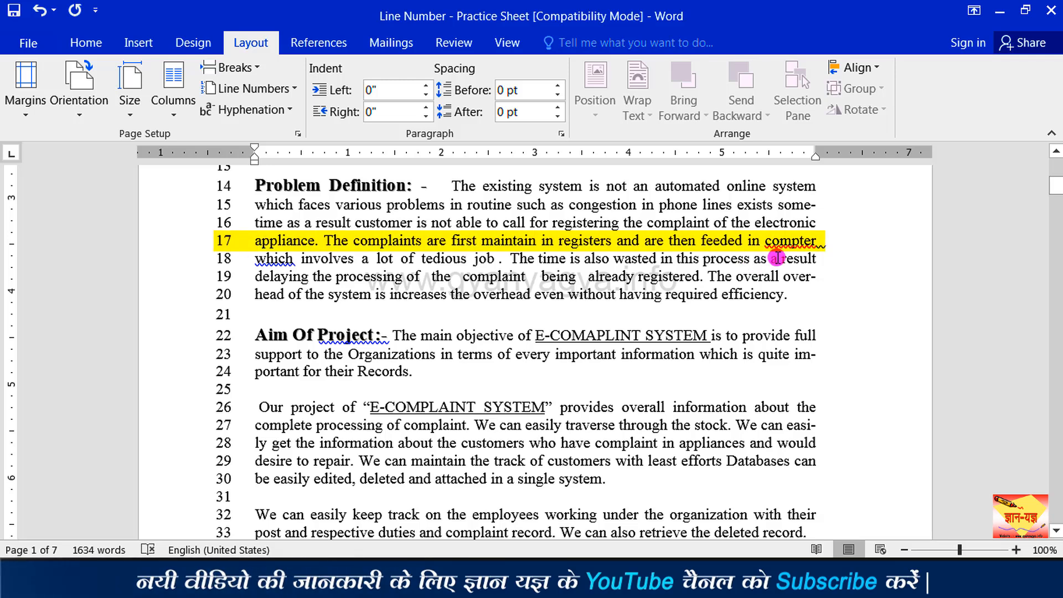
{"action": "left_click", "coordinate": [795, 242]}
{"action": "type", "text": "u"}
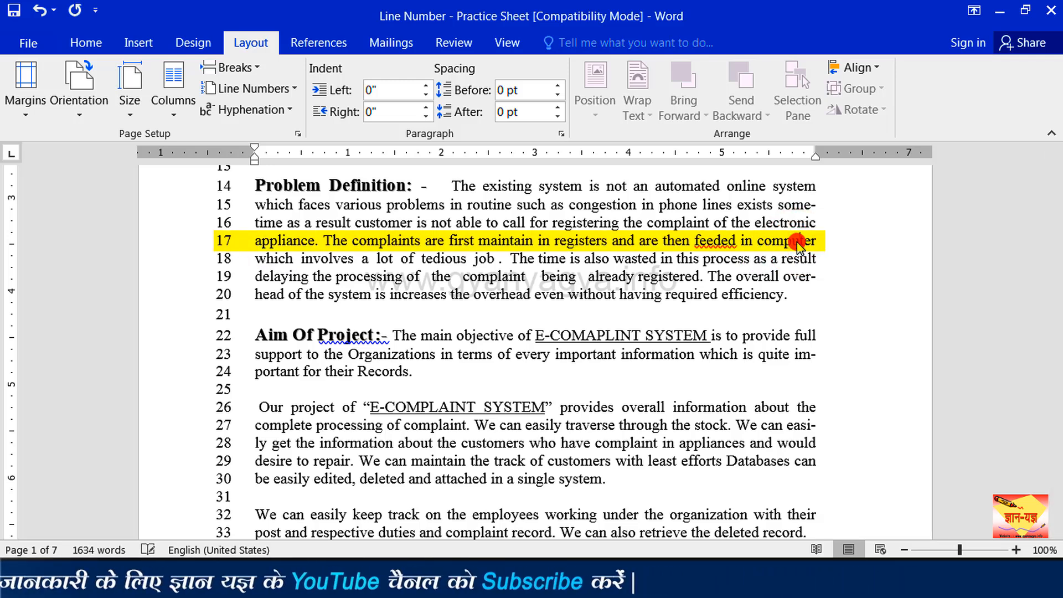
- Change the underlined "E-COMPLAINT SYSTEM" on line 26 to lowercase
{"action": "left_click_drag", "start_coordinate": [369, 407], "coordinate": [544, 405]}
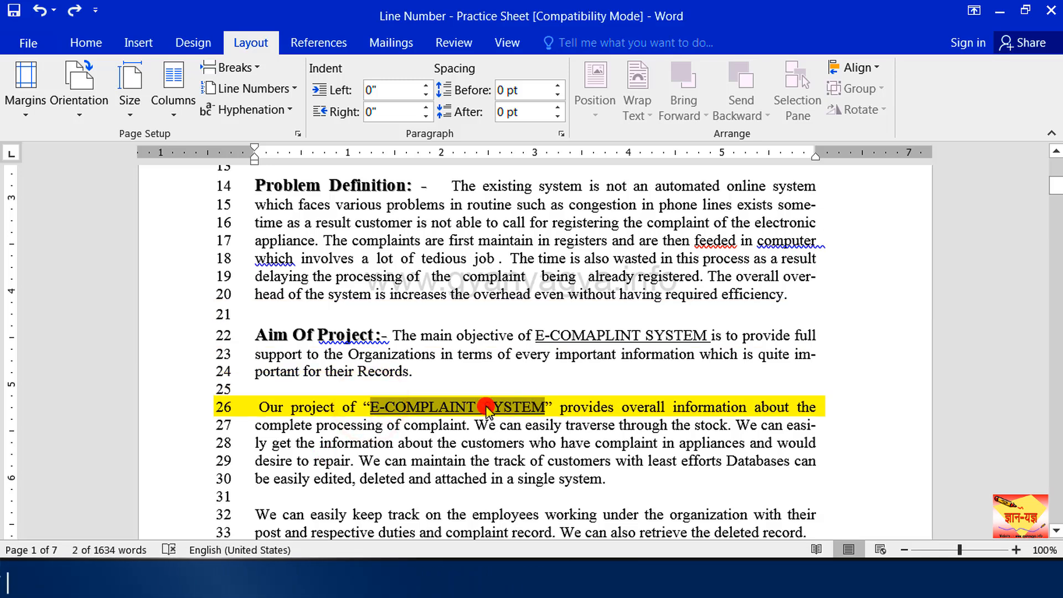
{"action": "left_click", "coordinate": [86, 43]}
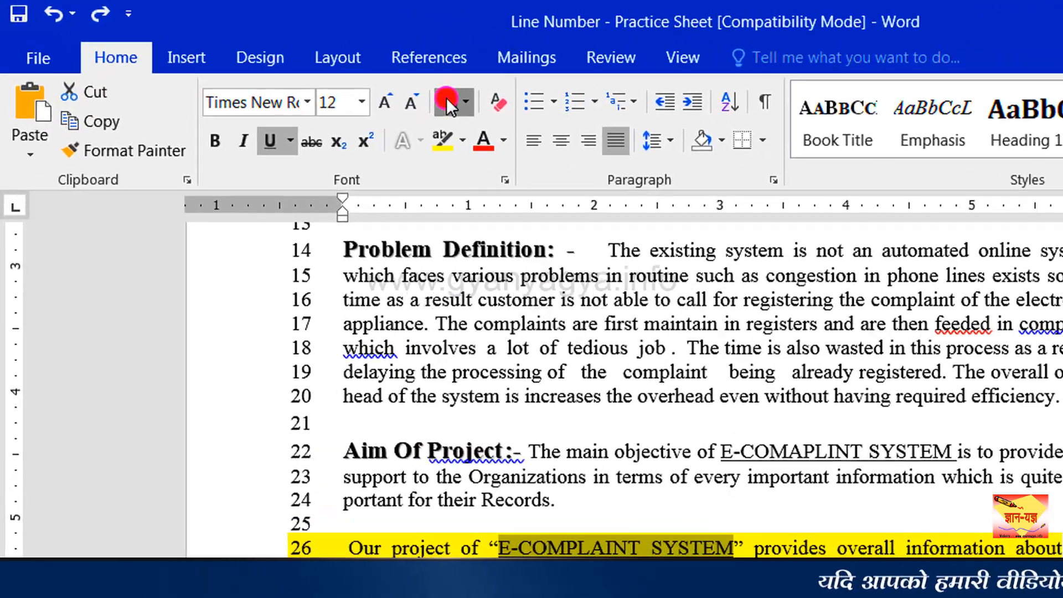
{"action": "left_click", "coordinate": [334, 76]}
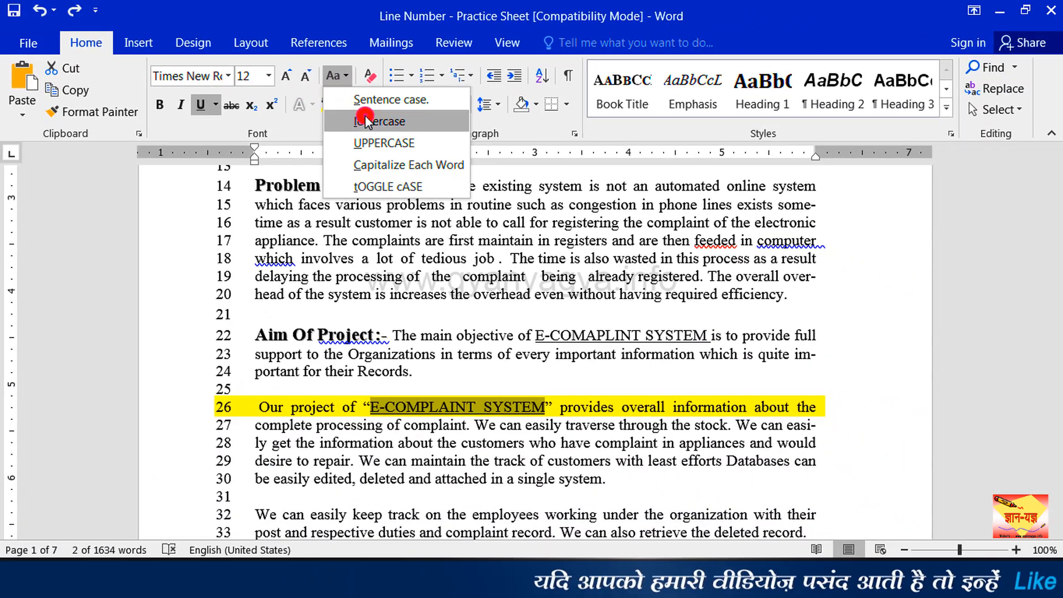
{"action": "left_click", "coordinate": [558, 179]}
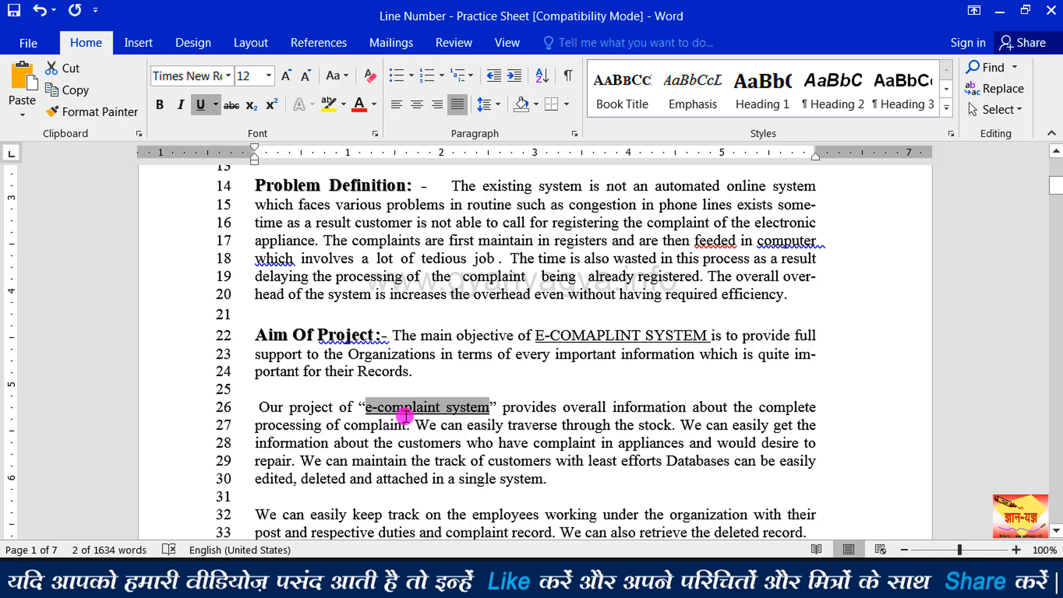
- Remove the line numbers from the document by setting line numbering to None
{"action": "left_click", "coordinate": [238, 44]}
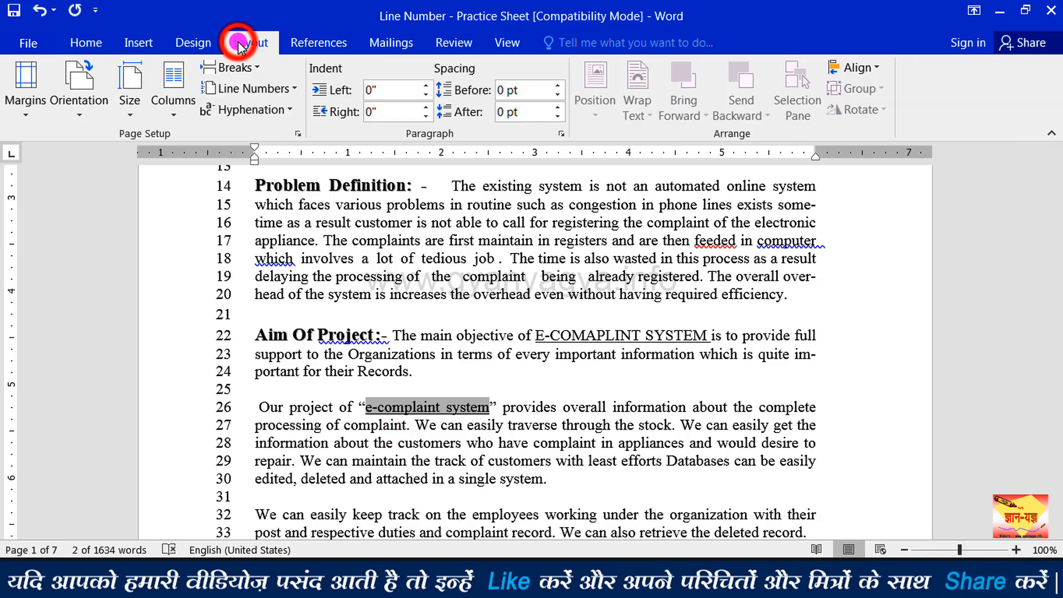
{"action": "left_click", "coordinate": [253, 91]}
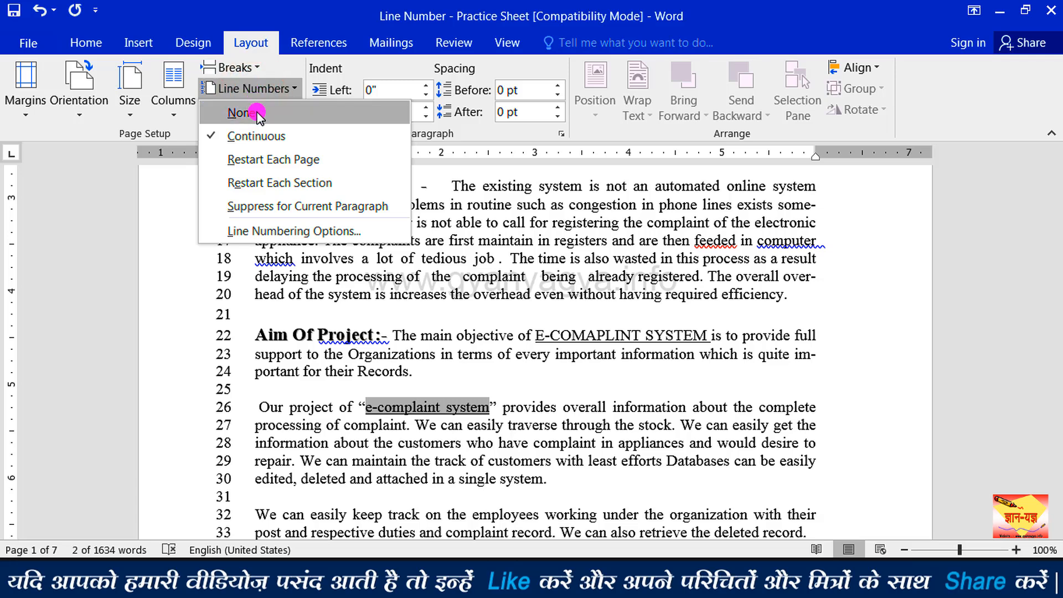
{"action": "left_click", "coordinate": [257, 113]}
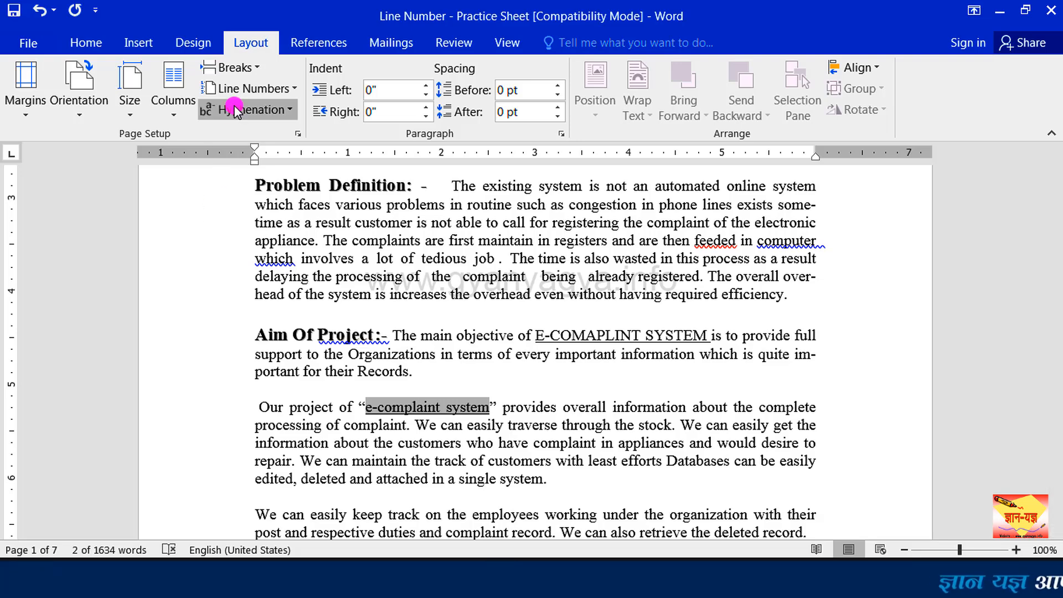
- Apply line numbering that restarts on each page and review the numbering at the start of the following page
{"action": "left_click", "coordinate": [248, 90]}
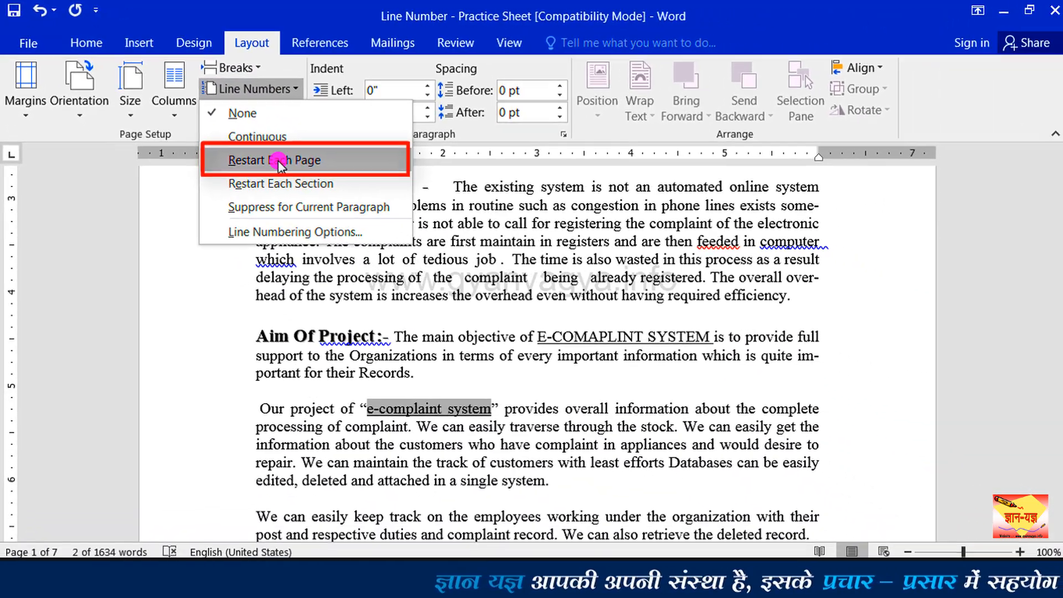
{"action": "left_click", "coordinate": [396, 228]}
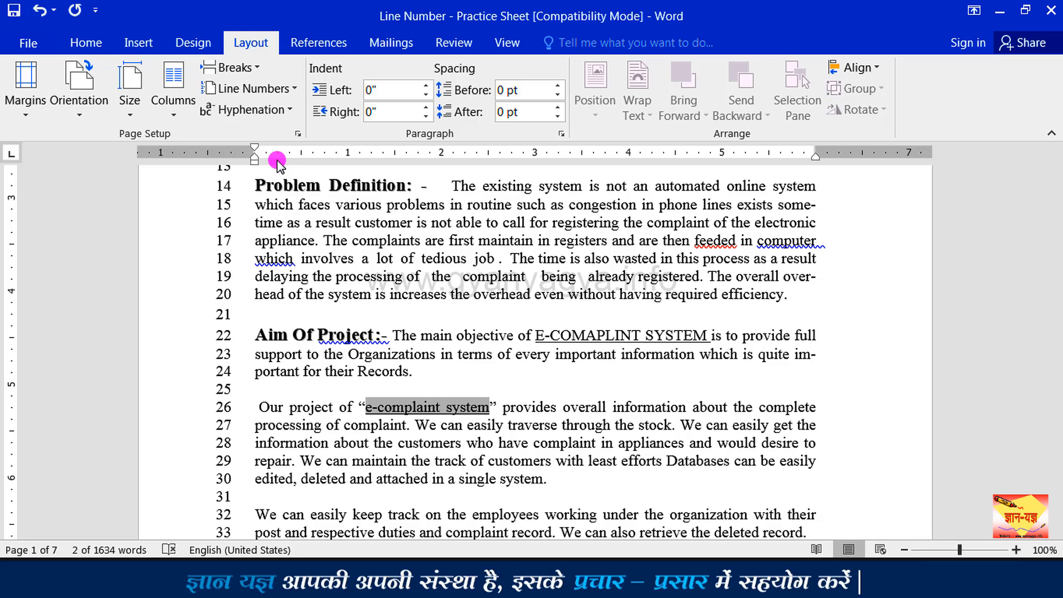
{"action": "left_click_drag", "start_coordinate": [1055, 188], "coordinate": [1058, 210]}
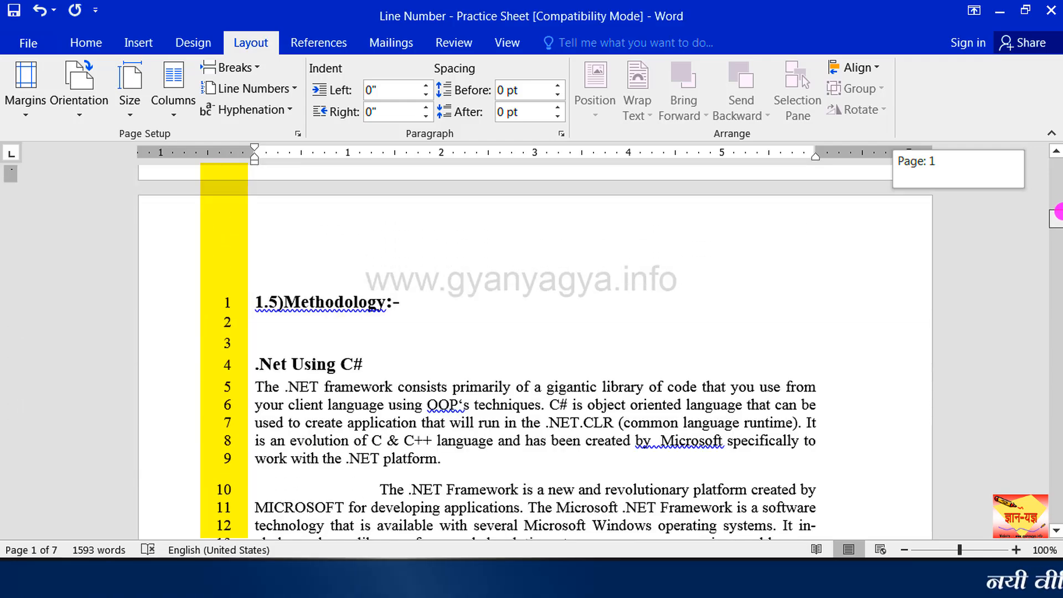
{"action": "left_click_drag", "start_coordinate": [1058, 211], "coordinate": [996, 135]}
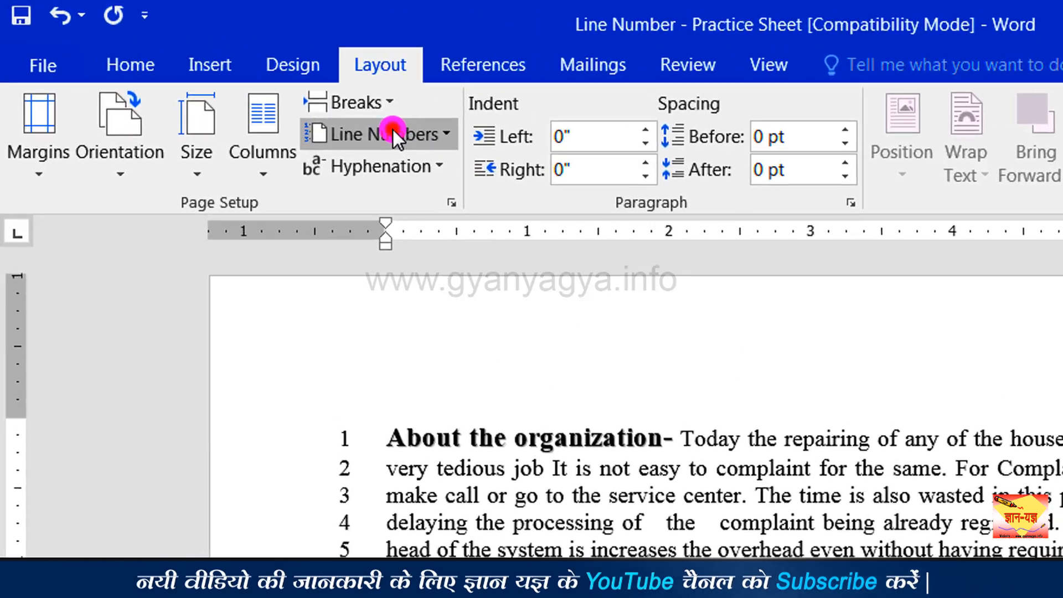
- Turn off line numbering and insert a continuous section break before the "Problem Definition" heading
{"action": "left_click", "coordinate": [259, 87]}
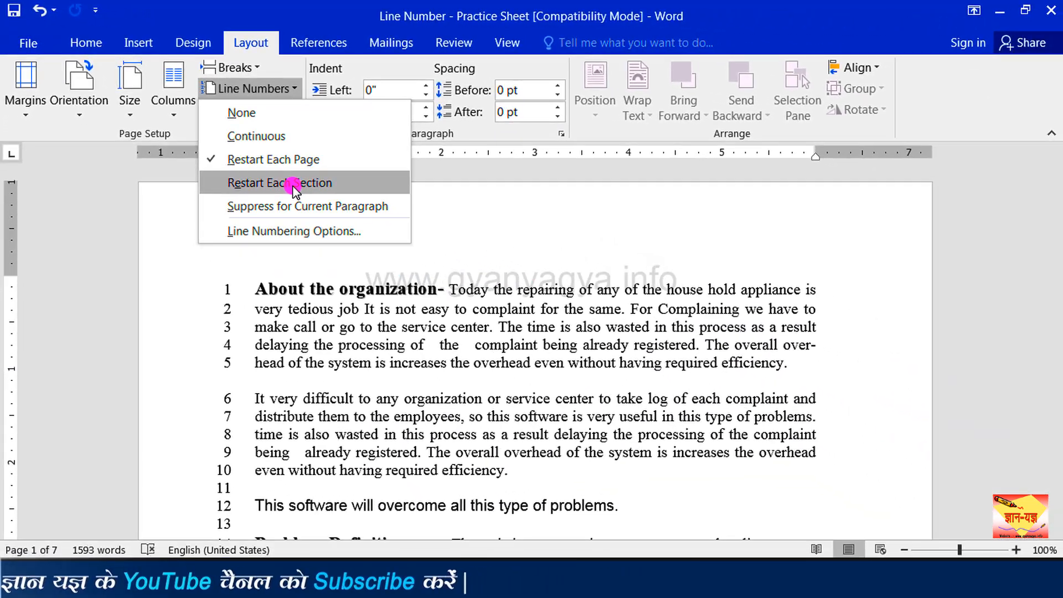
{"action": "left_click", "coordinate": [268, 347]}
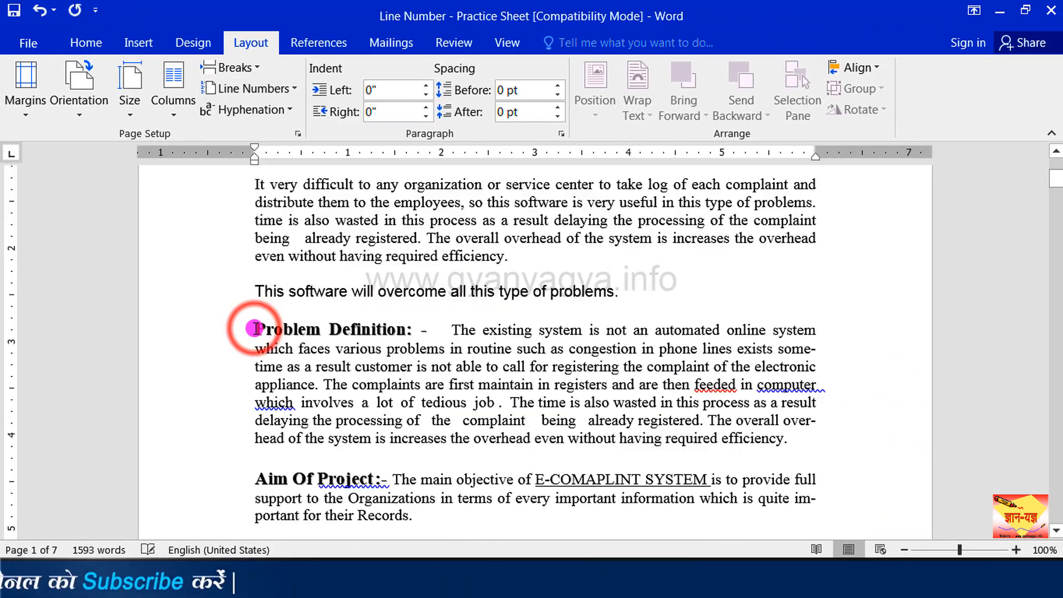
{"action": "left_click", "coordinate": [228, 67]}
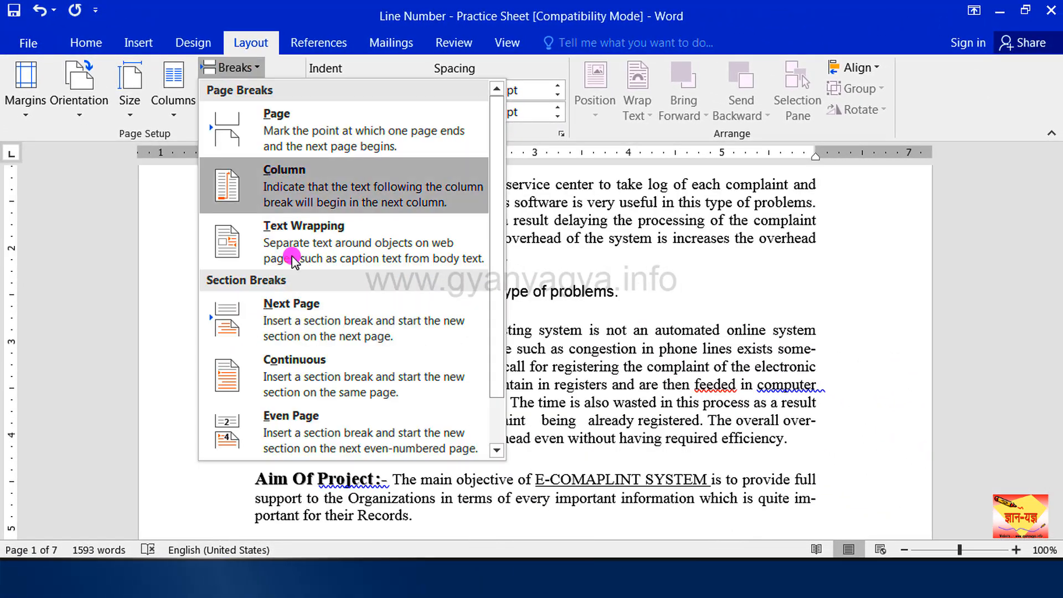
{"action": "left_click", "coordinate": [299, 361]}
- Insert a continuous section break at the blank line above the paragraph starting "We can easily keep track on the employees"
{"action": "scroll", "coordinate": [1058, 531], "scroll_direction": "down", "scroll_amount": 2}
{"action": "scroll", "coordinate": [1057, 529], "scroll_direction": "down", "scroll_amount": 2}
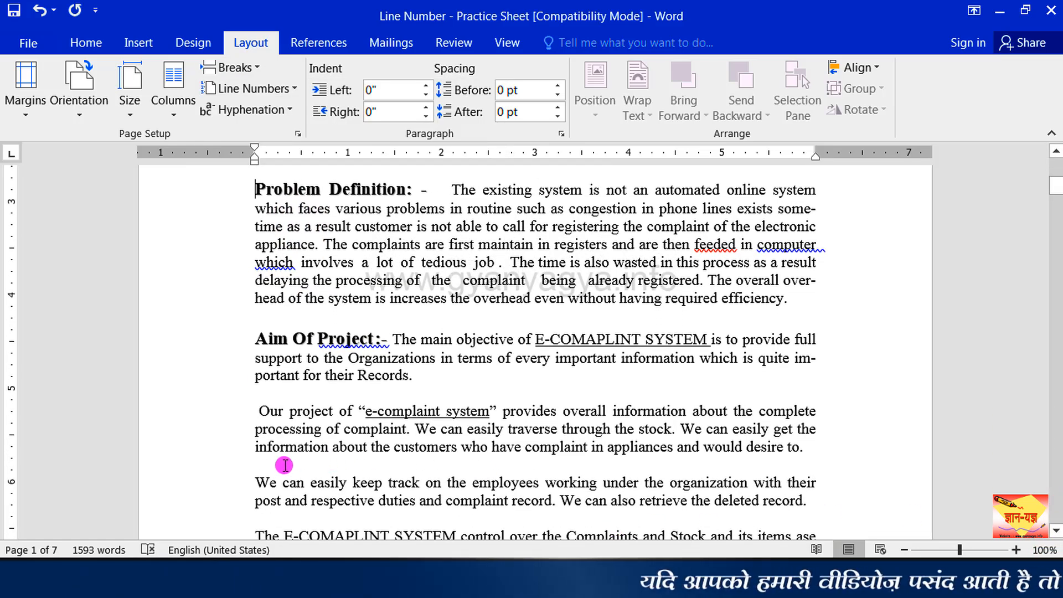
{"action": "left_click", "coordinate": [258, 471]}
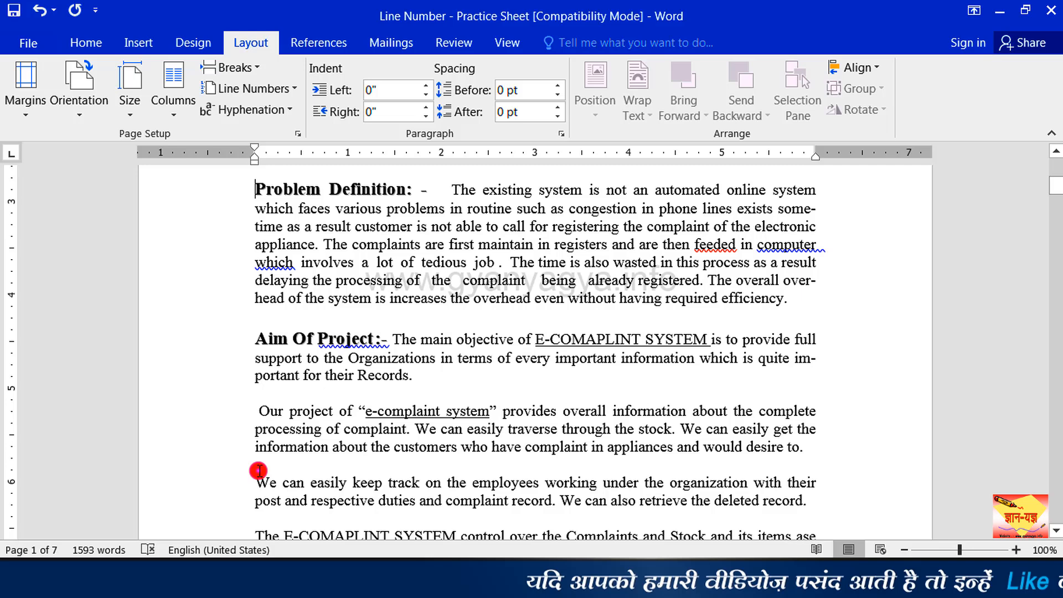
{"action": "left_click", "coordinate": [235, 68]}
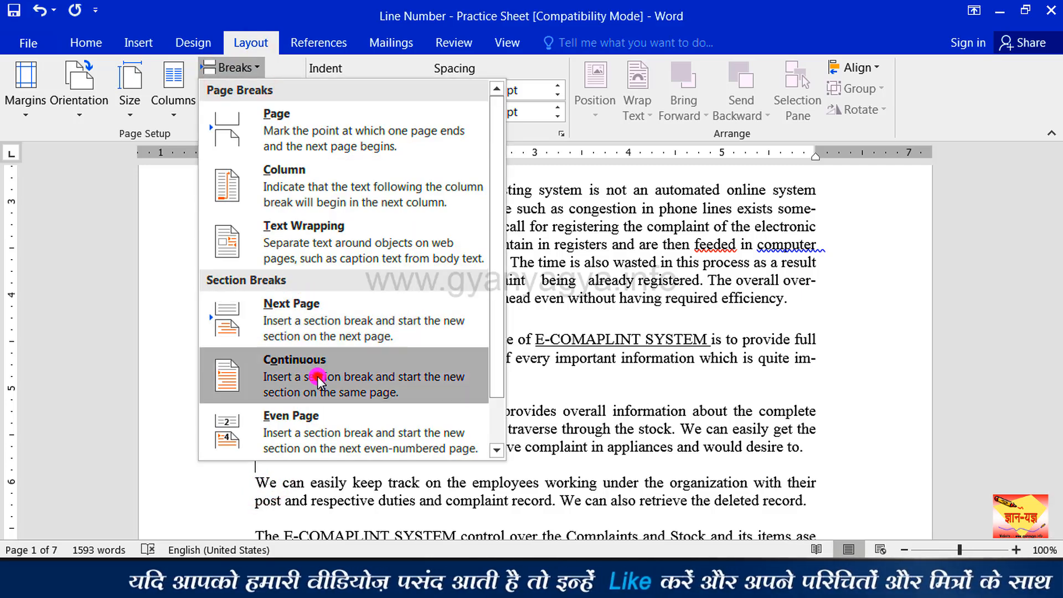
{"action": "left_click", "coordinate": [318, 380]}
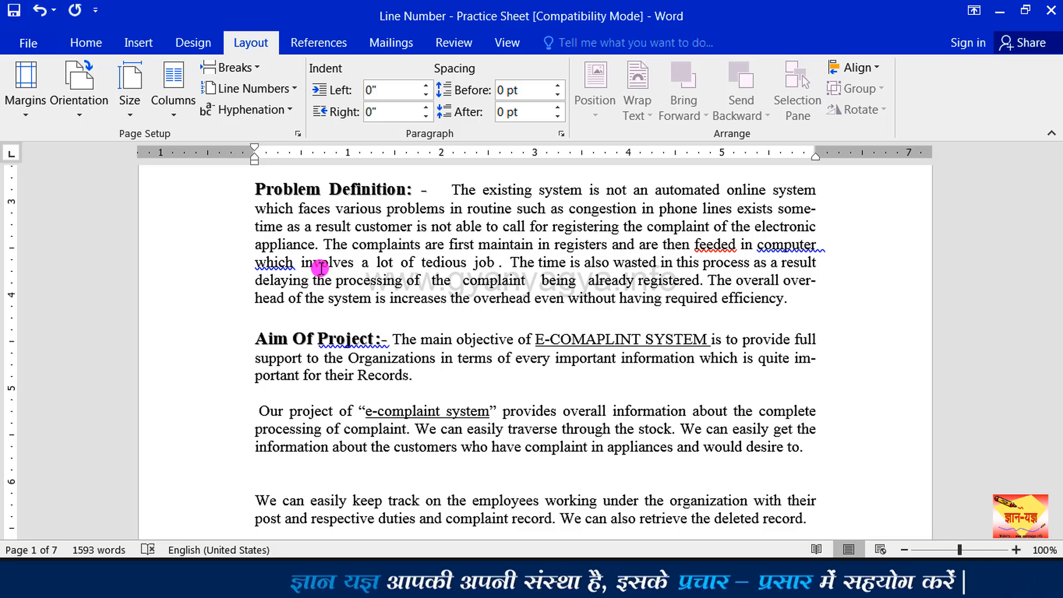
- Select the entire document, set line numbering to restart each section, and review the numbering across the sections
{"action": "key", "text": "ctrl+a"}
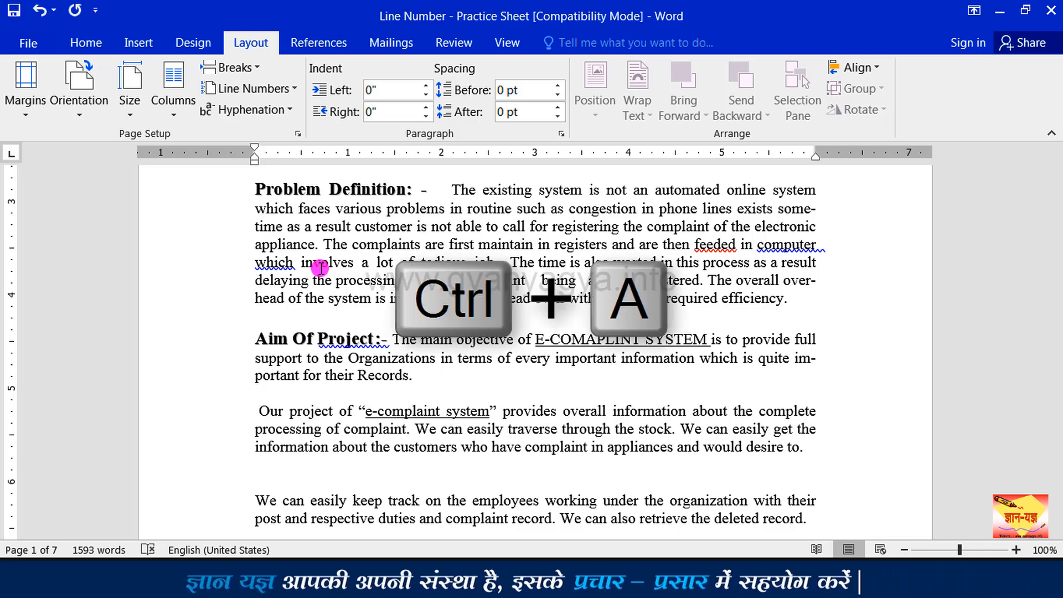
{"action": "key", "text": "ctrl+a"}
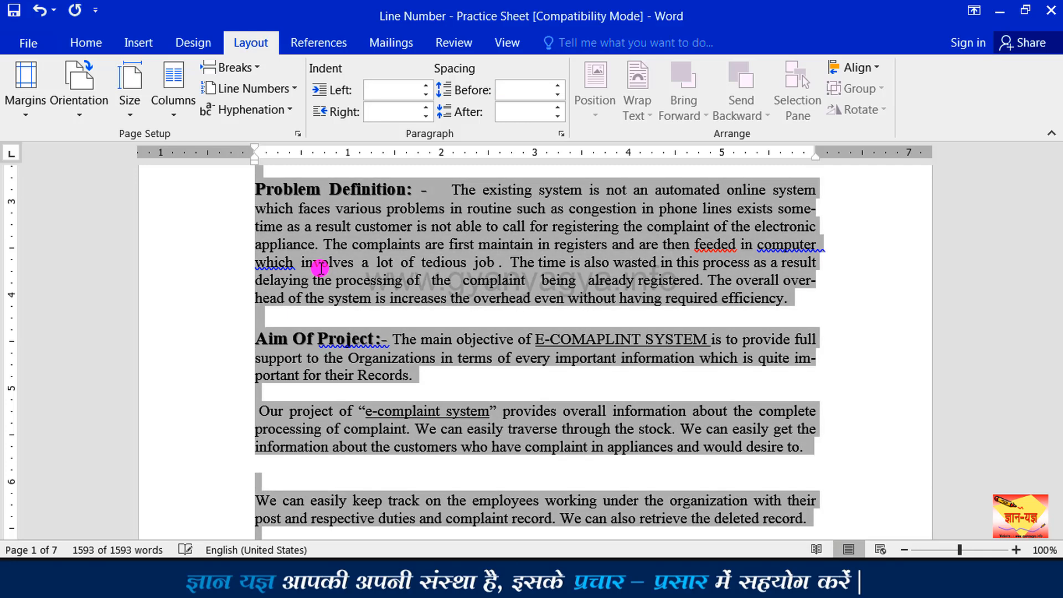
{"action": "left_click", "coordinate": [257, 91]}
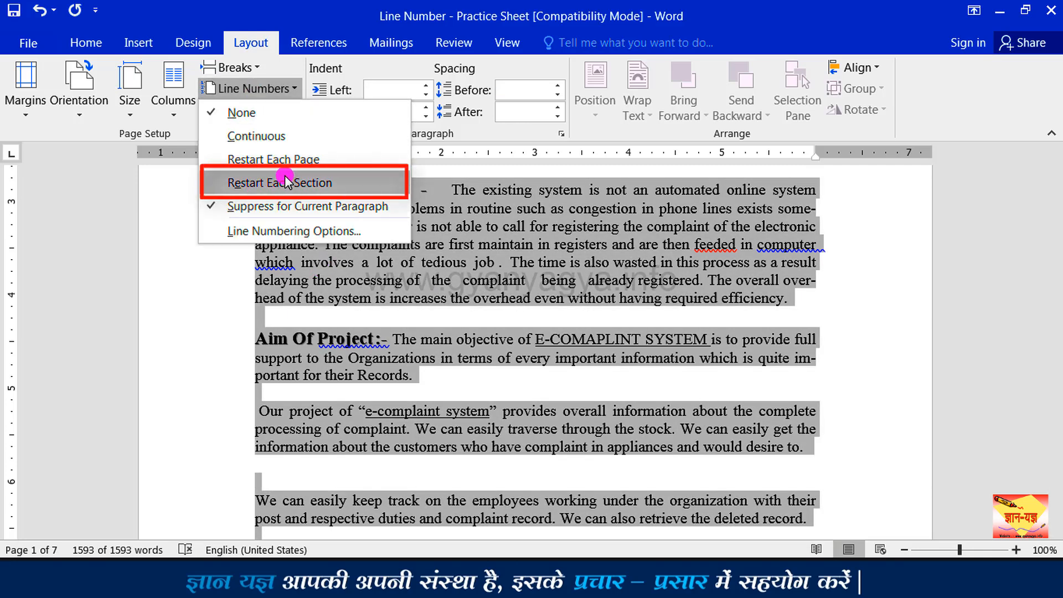
{"action": "left_click", "coordinate": [286, 179]}
{"action": "left_click_drag", "start_coordinate": [1054, 152], "coordinate": [1052, 167]}
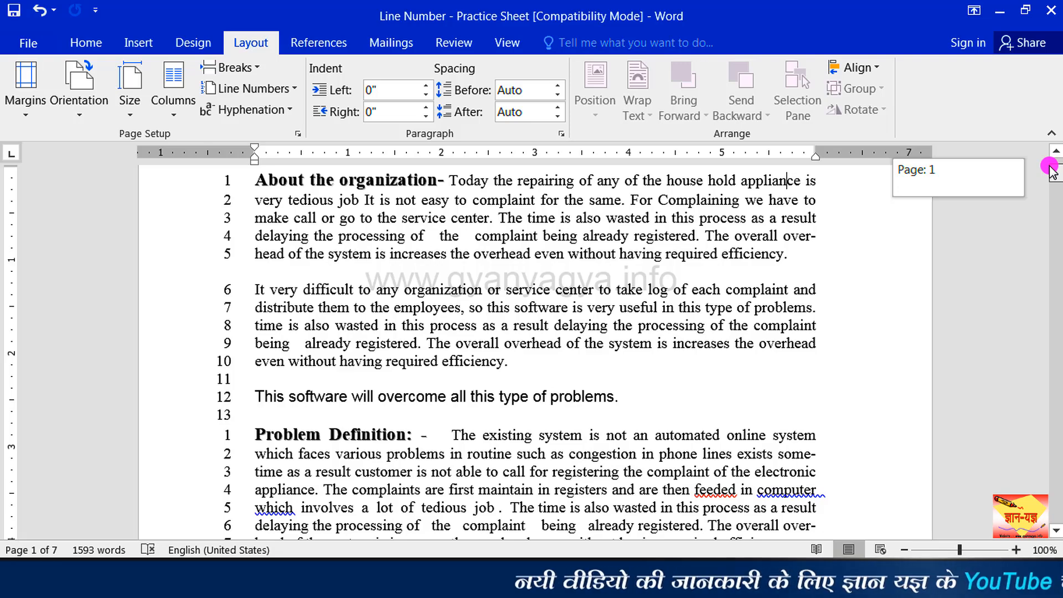
{"action": "left_click_drag", "start_coordinate": [1050, 167], "coordinate": [1050, 185]}
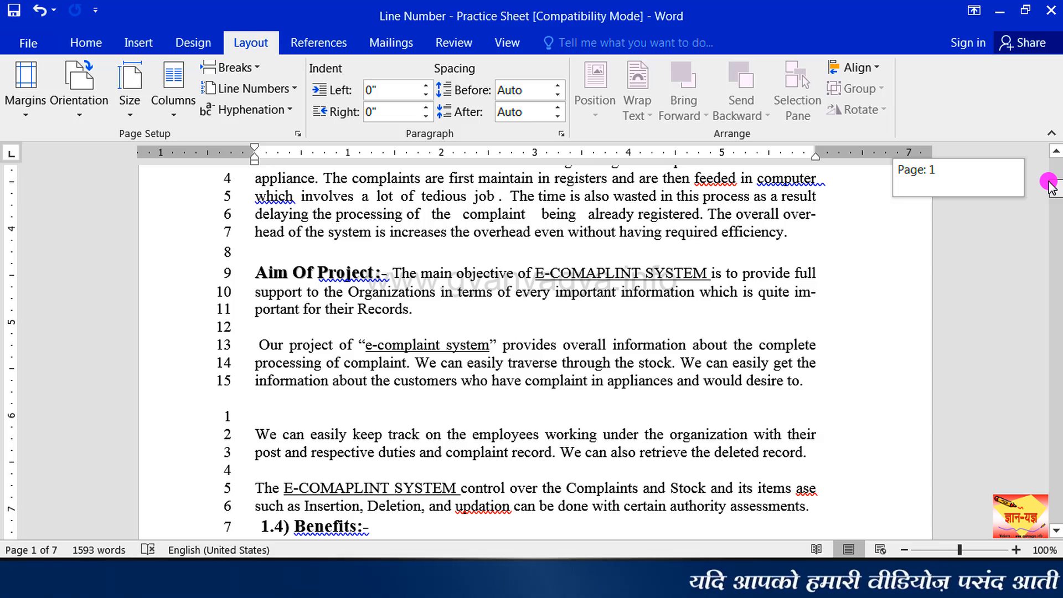
{"action": "left_click_drag", "start_coordinate": [1050, 183], "coordinate": [1051, 165]}
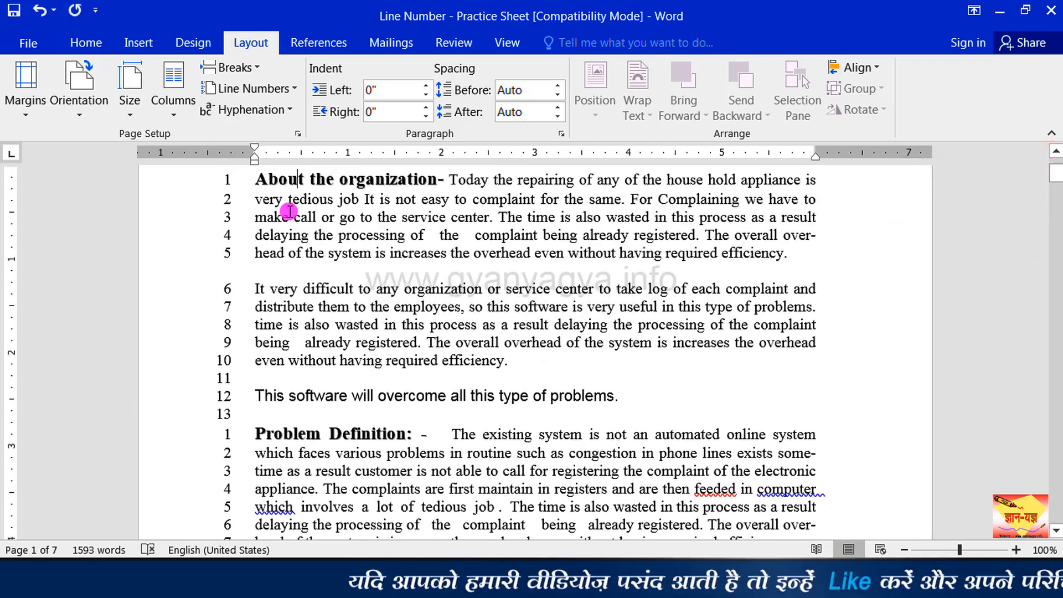
- Switch line numbering to Continuous for the section starting with "About the organization"
{"action": "left_click", "coordinate": [260, 89]}
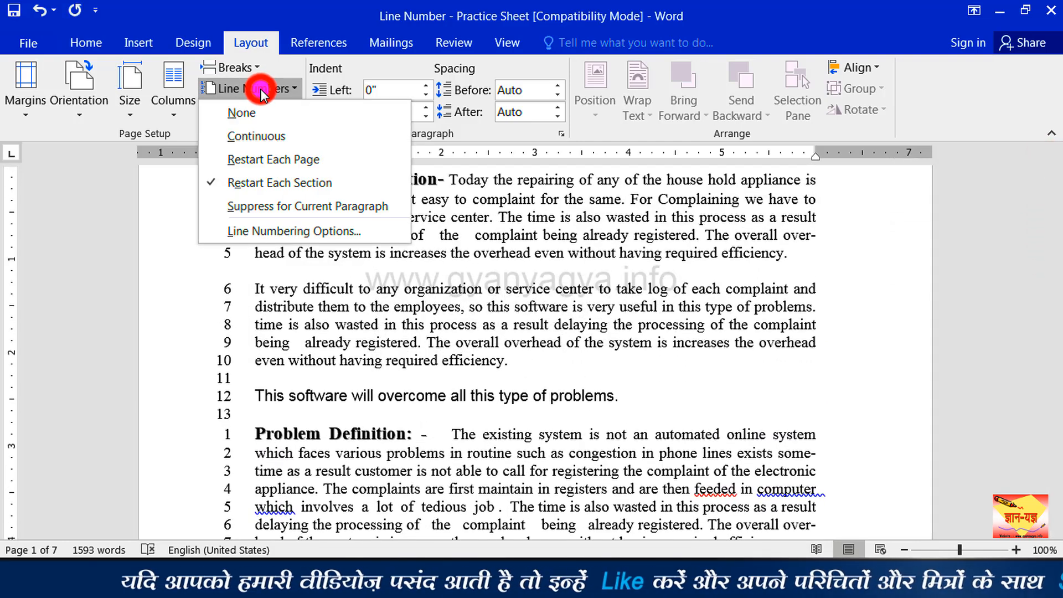
{"action": "left_click", "coordinate": [267, 137]}
{"action": "mouse_move", "coordinate": [1051, 178]}
{"action": "left_mouse_down"}
{"action": "mouse_move", "coordinate": [1056, 213]}
{"action": "mouse_move", "coordinate": [1056, 165]}
{"action": "left_mouse_up"}
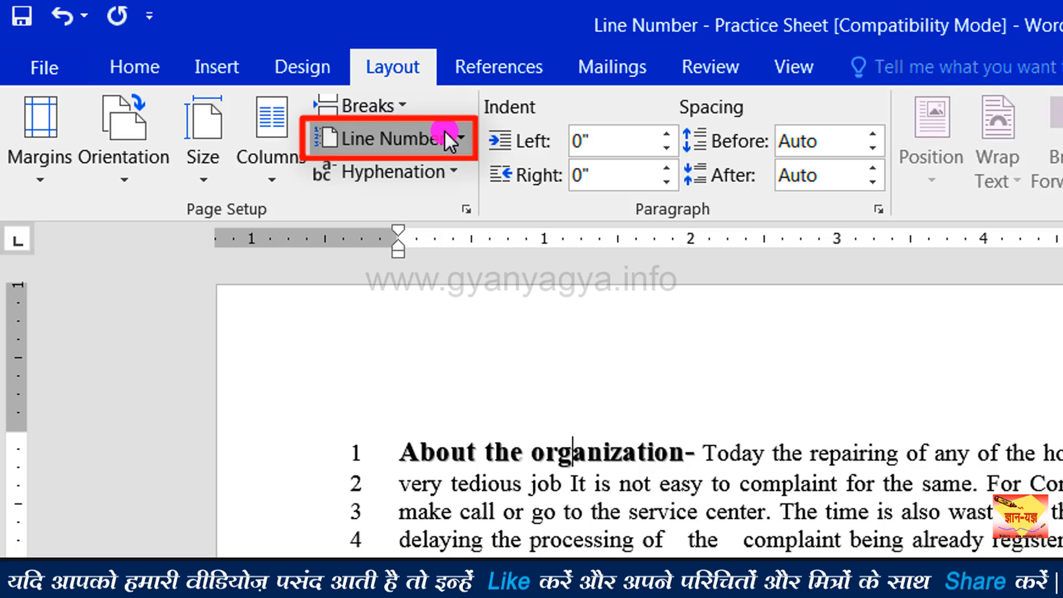
- Suppress line numbering for the "Problem Definition" paragraph
{"action": "left_click", "coordinate": [444, 130]}
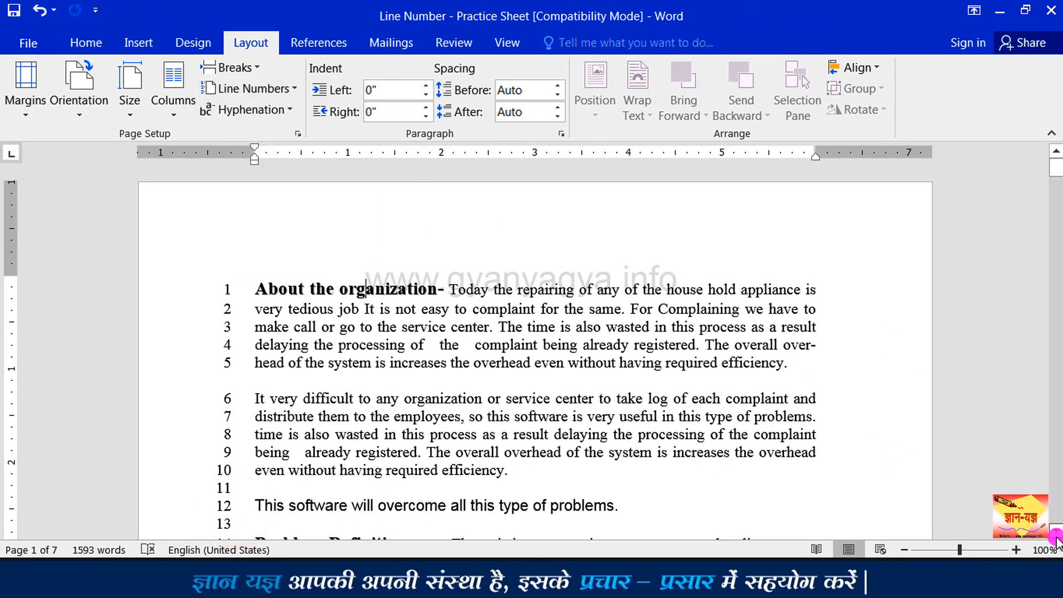
{"action": "scroll", "coordinate": [654, 329], "scroll_direction": "down", "scroll_amount": 5}
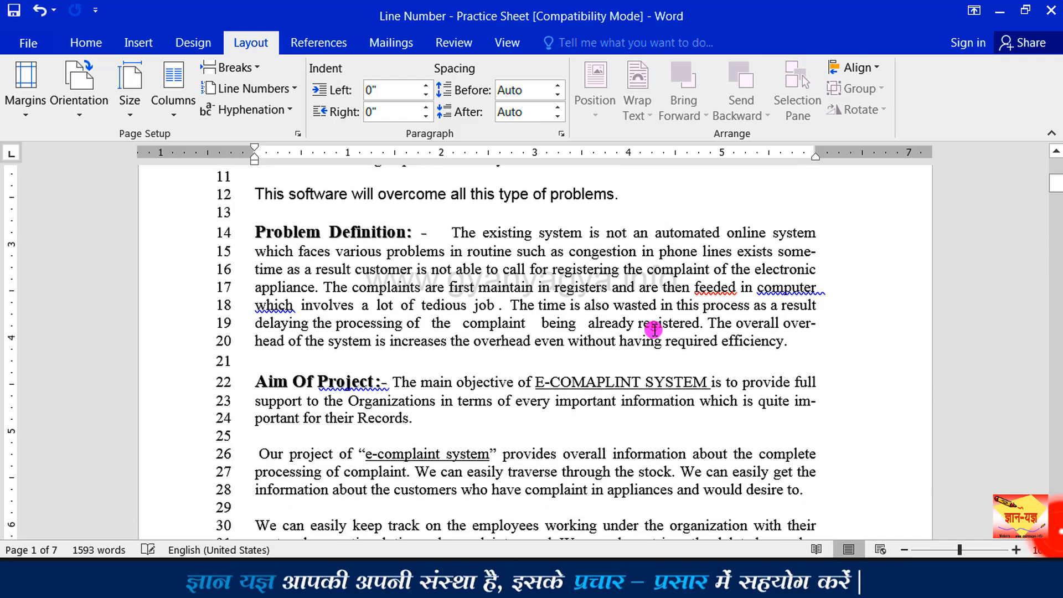
{"action": "left_click", "coordinate": [256, 233]}
{"action": "left_click", "coordinate": [237, 89]}
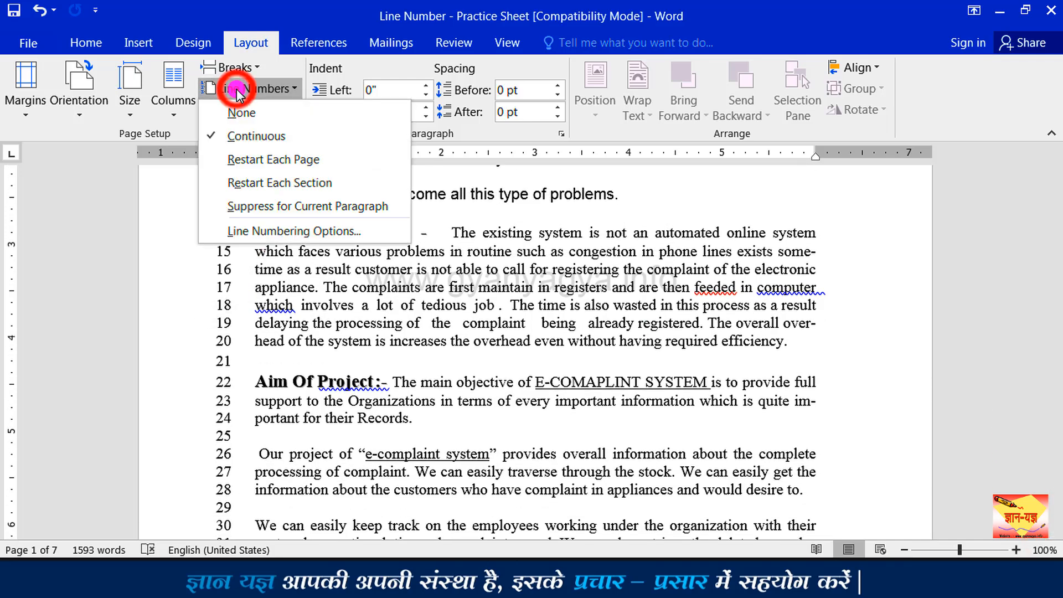
{"action": "left_click", "coordinate": [283, 207]}
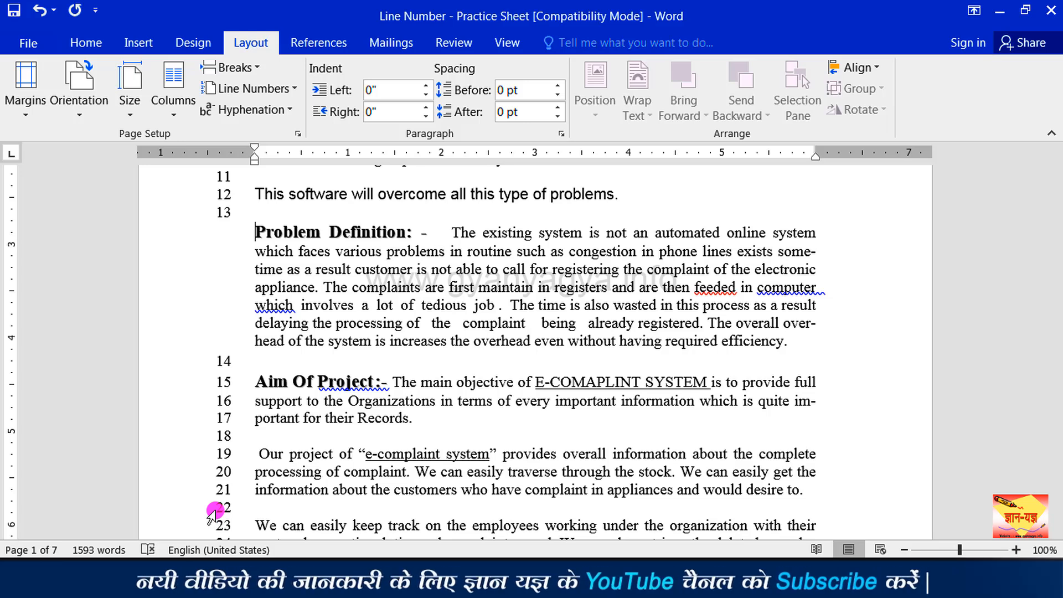
- Remove the line number suppression from the "Problem Definition" paragraph
{"action": "left_click", "coordinate": [254, 88]}
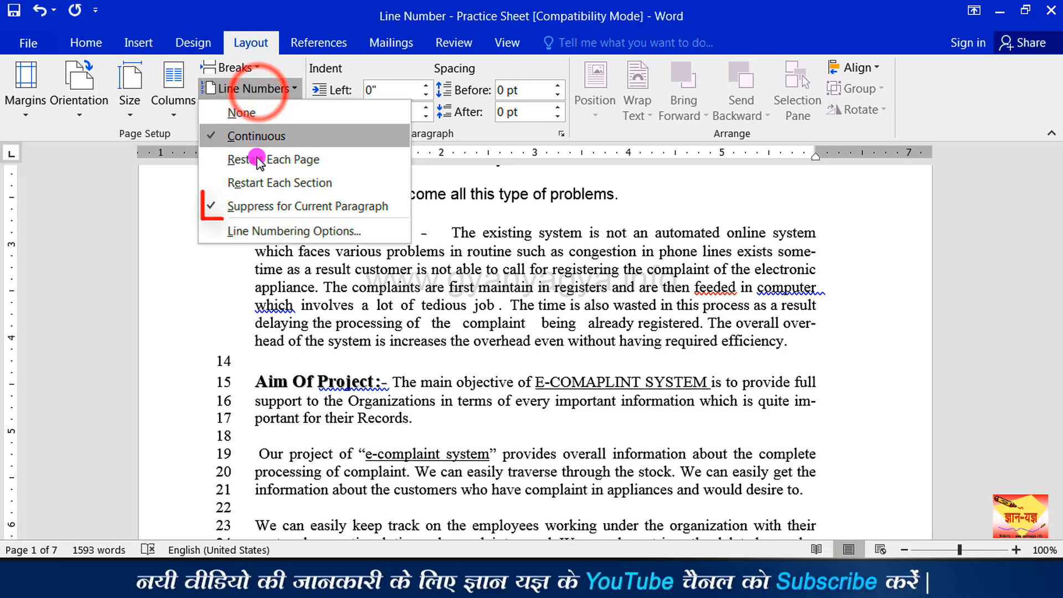
{"action": "left_click", "coordinate": [279, 207]}
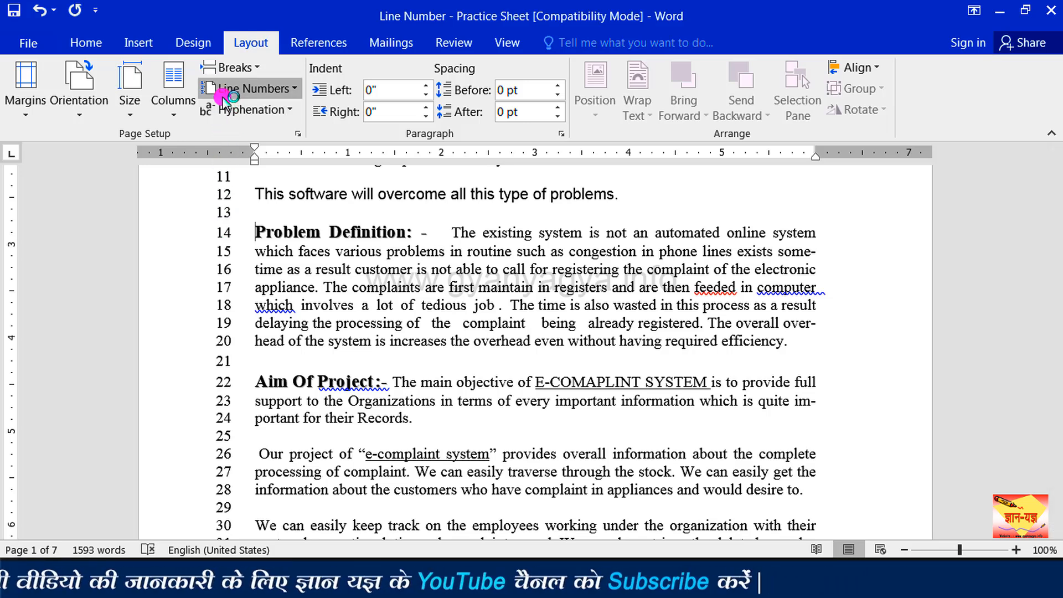
- Open the detailed line numbering settings for the whole document and set the numbering to start at 4
{"action": "left_click", "coordinate": [252, 89]}
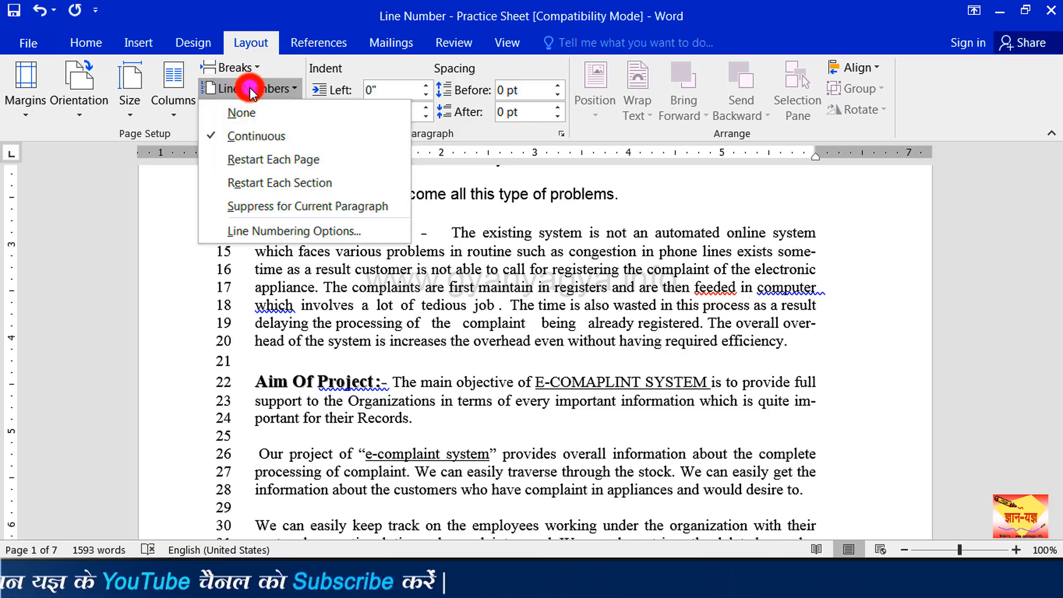
{"action": "left_click", "coordinate": [297, 230]}
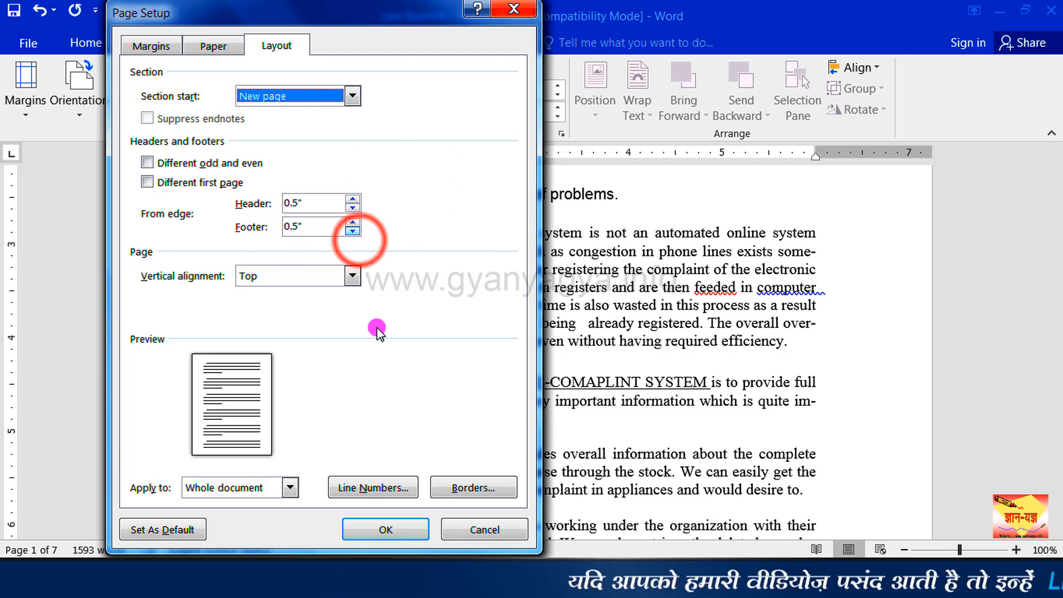
{"action": "left_click", "coordinate": [372, 489]}
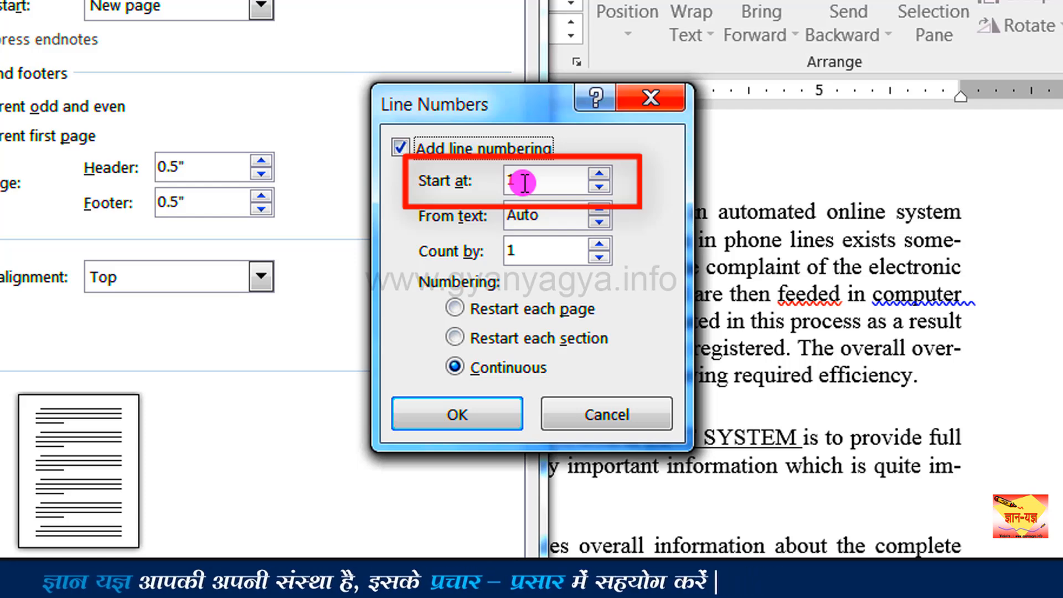
{"action": "left_click", "coordinate": [559, 181]}
{"action": "left_click_drag", "start_coordinate": [558, 181], "coordinate": [509, 181]}
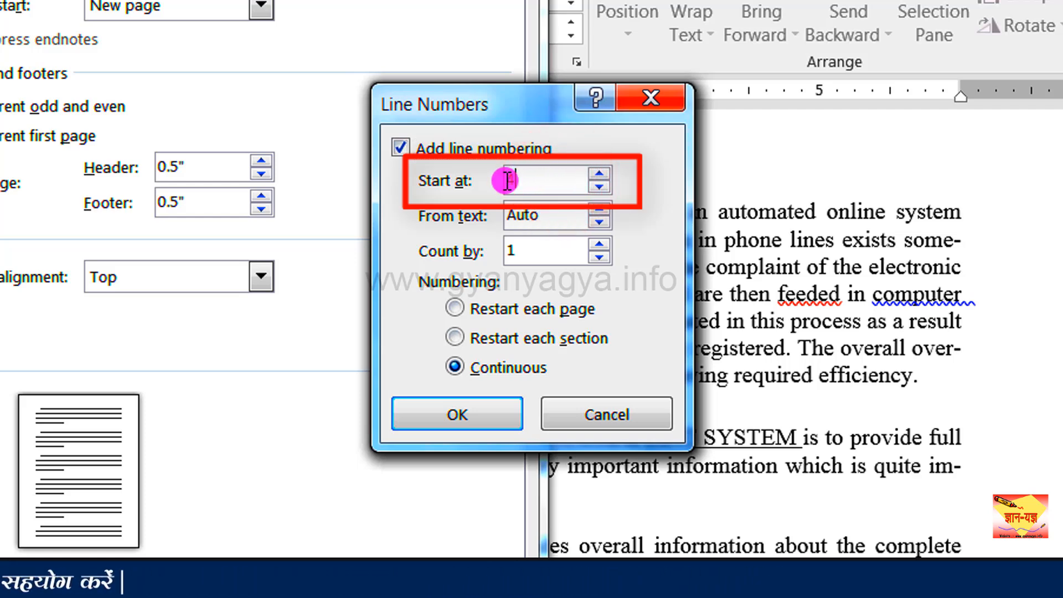
{"action": "type", "text": "4"}
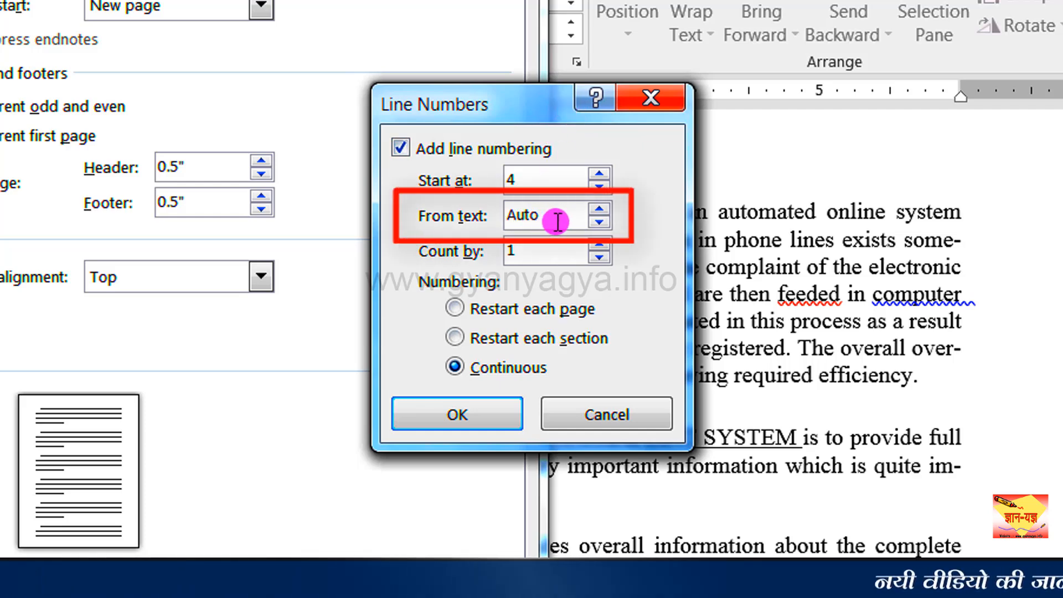
- Set the line numbers' distance from text to 0.2" and count by 2, keep continuous numbering, and apply the page setup
{"action": "left_click", "coordinate": [601, 209]}
{"action": "left_click", "coordinate": [601, 209]}
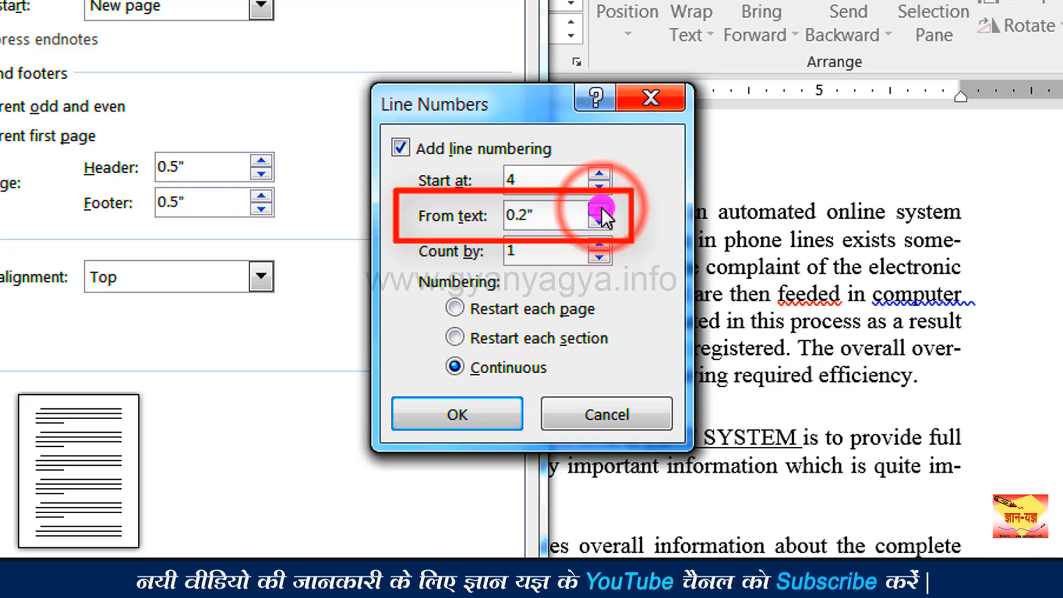
{"action": "left_click", "coordinate": [537, 212]}
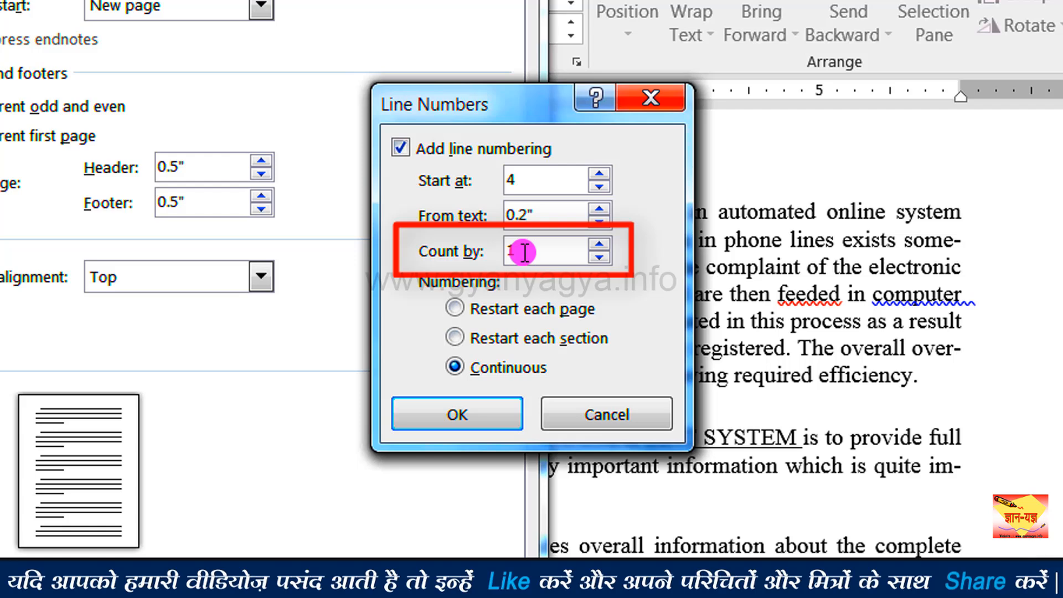
{"action": "left_click", "coordinate": [599, 244]}
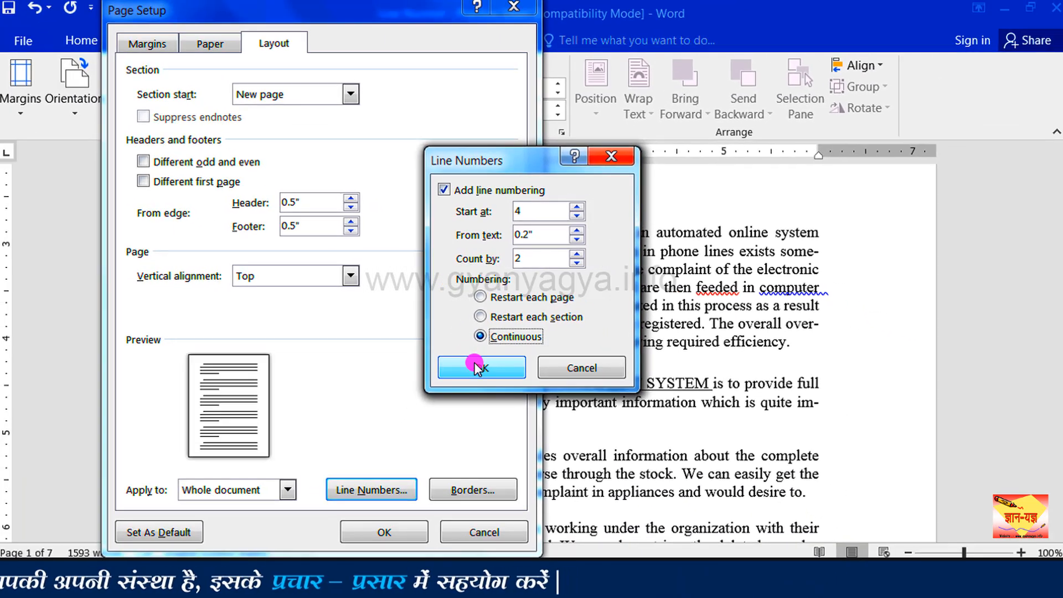
{"action": "left_click", "coordinate": [461, 396]}
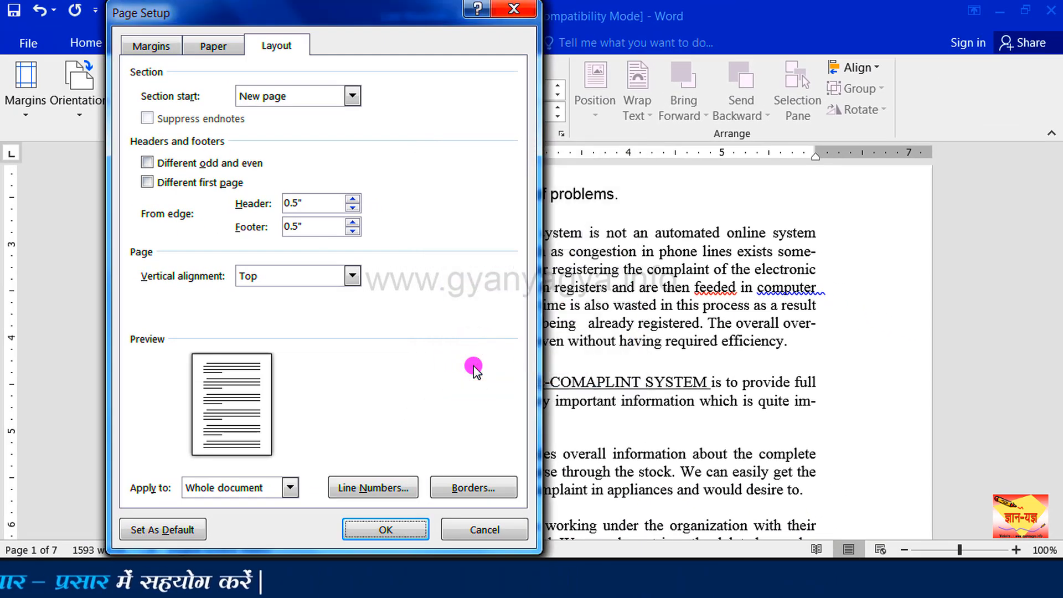
{"action": "left_click", "coordinate": [397, 528]}
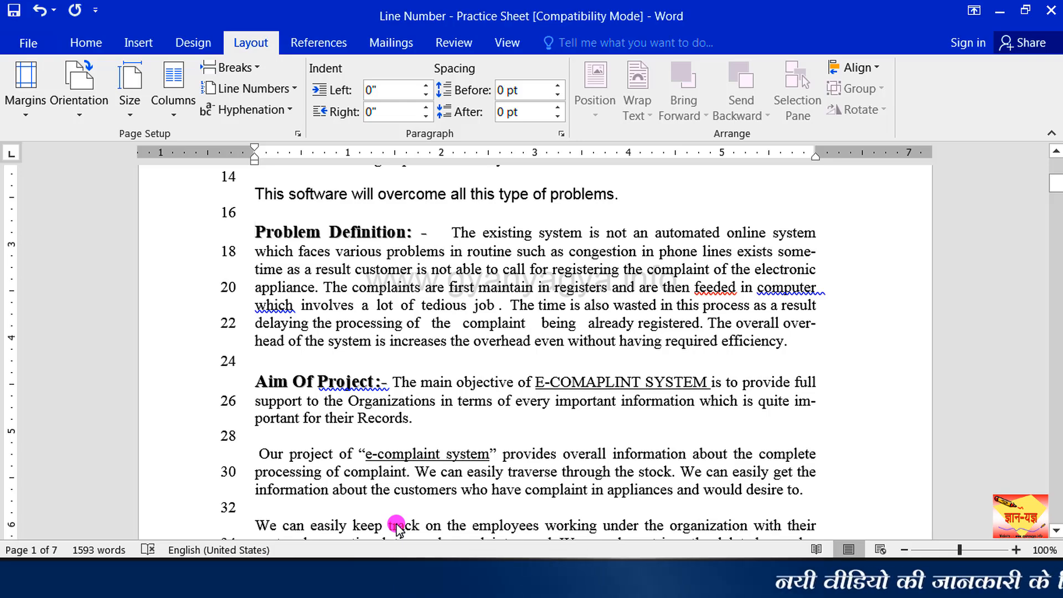
- Turn off line numbering for the document
{"action": "left_click_drag", "start_coordinate": [1055, 187], "coordinate": [1037, 166]}
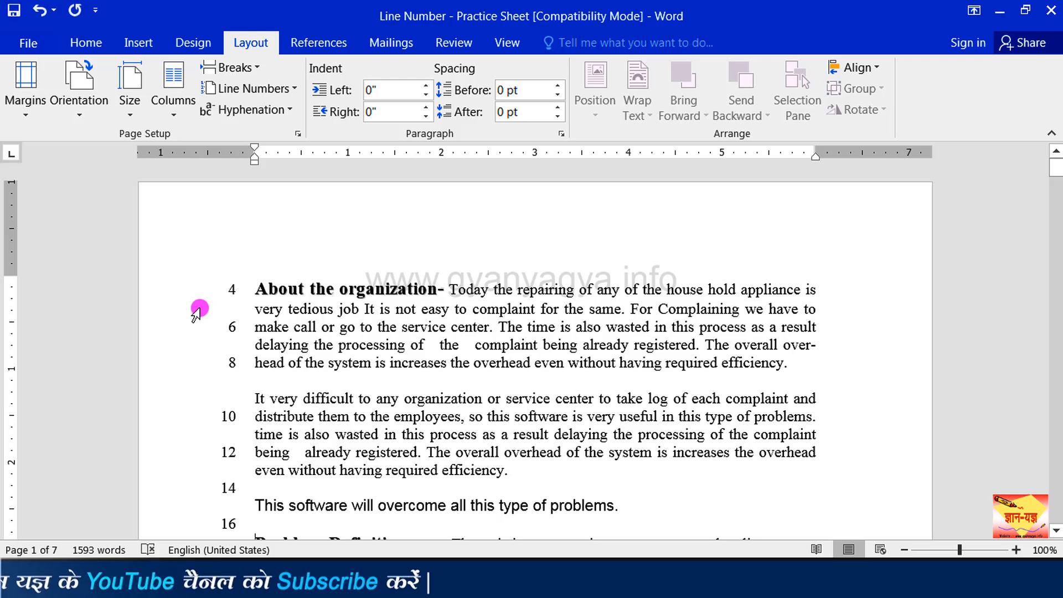
{"action": "left_click", "coordinate": [250, 89]}
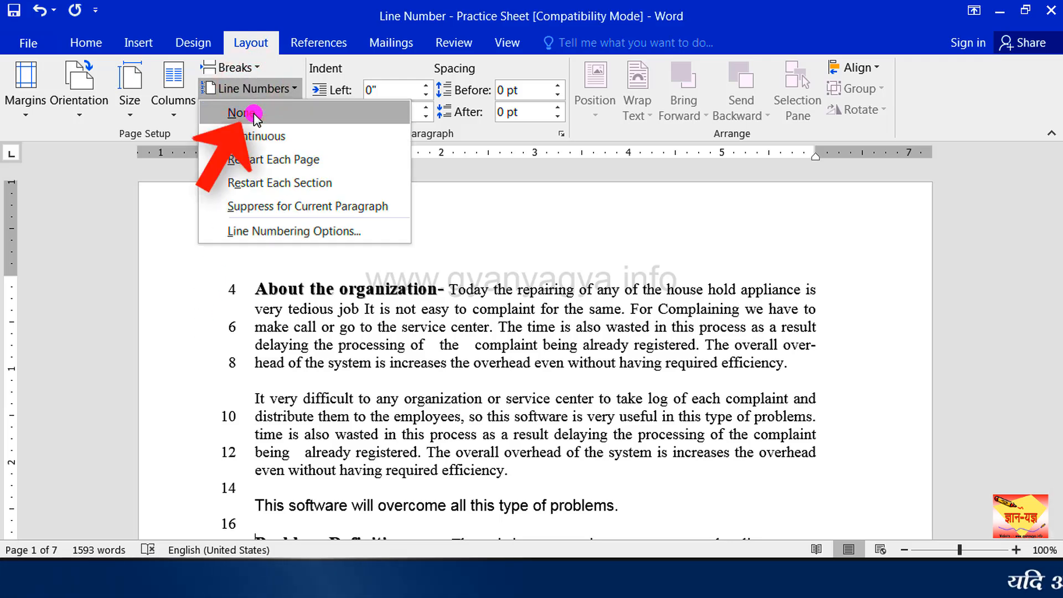
{"action": "left_click", "coordinate": [253, 113]}
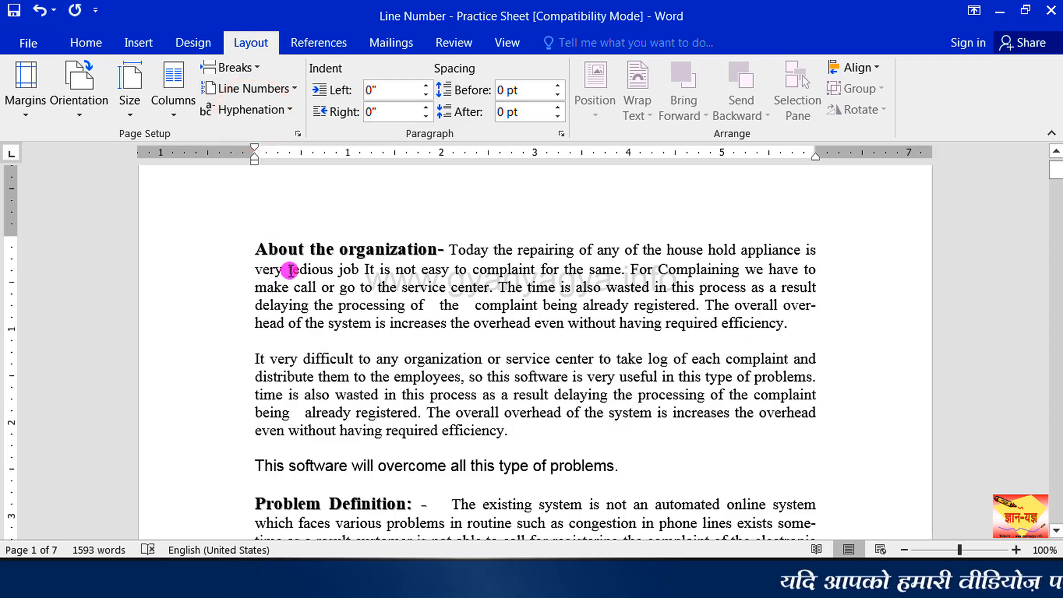